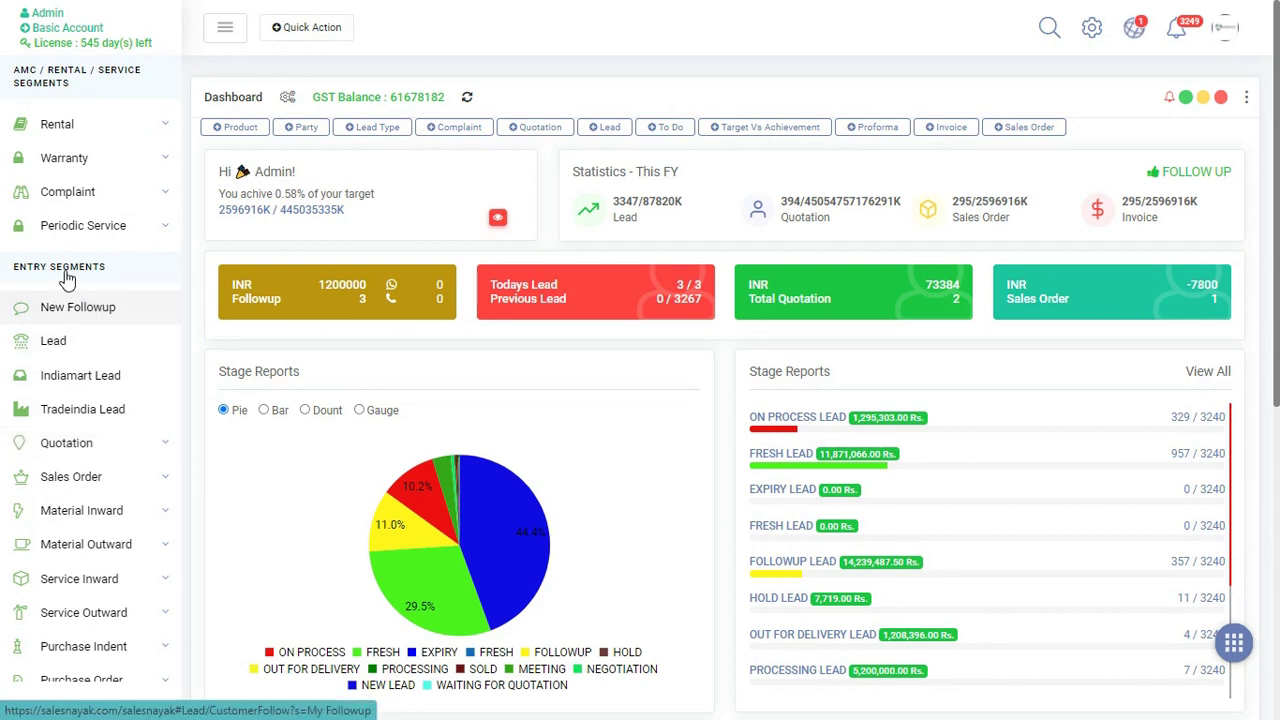
Open the list of new quotations and start adding a quotation
left_click(157, 449)
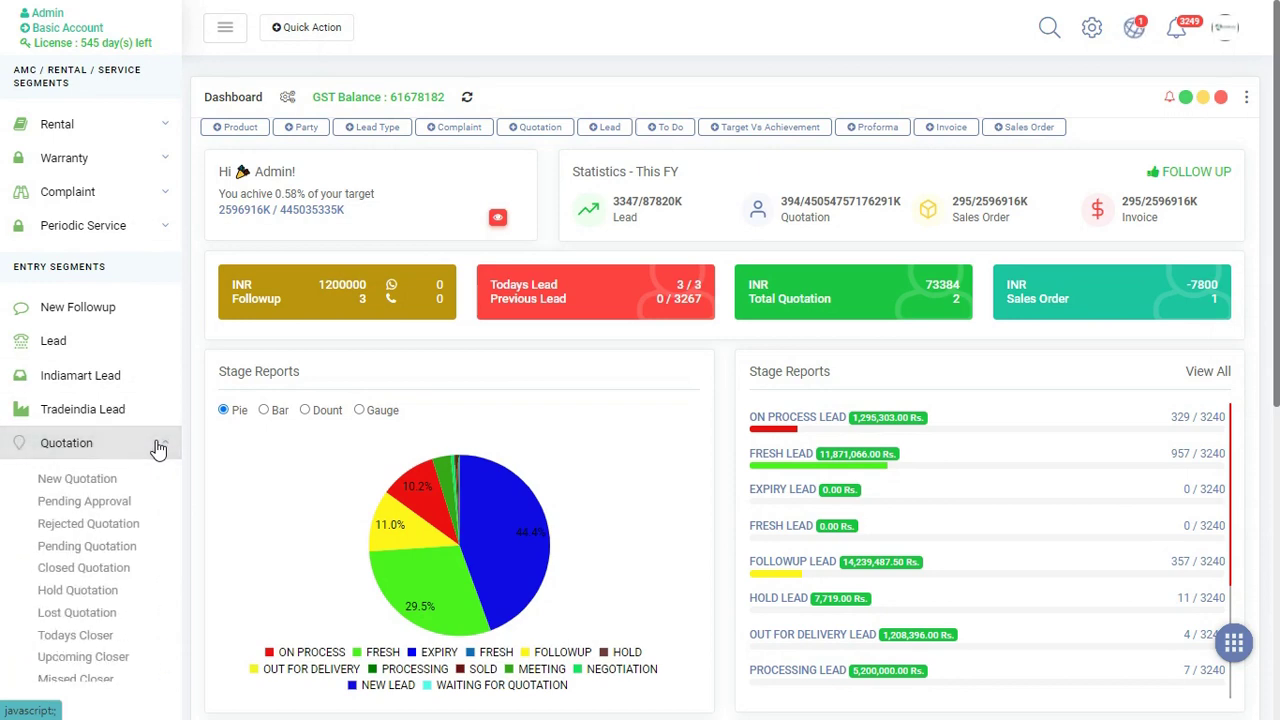
left_click(78, 479)
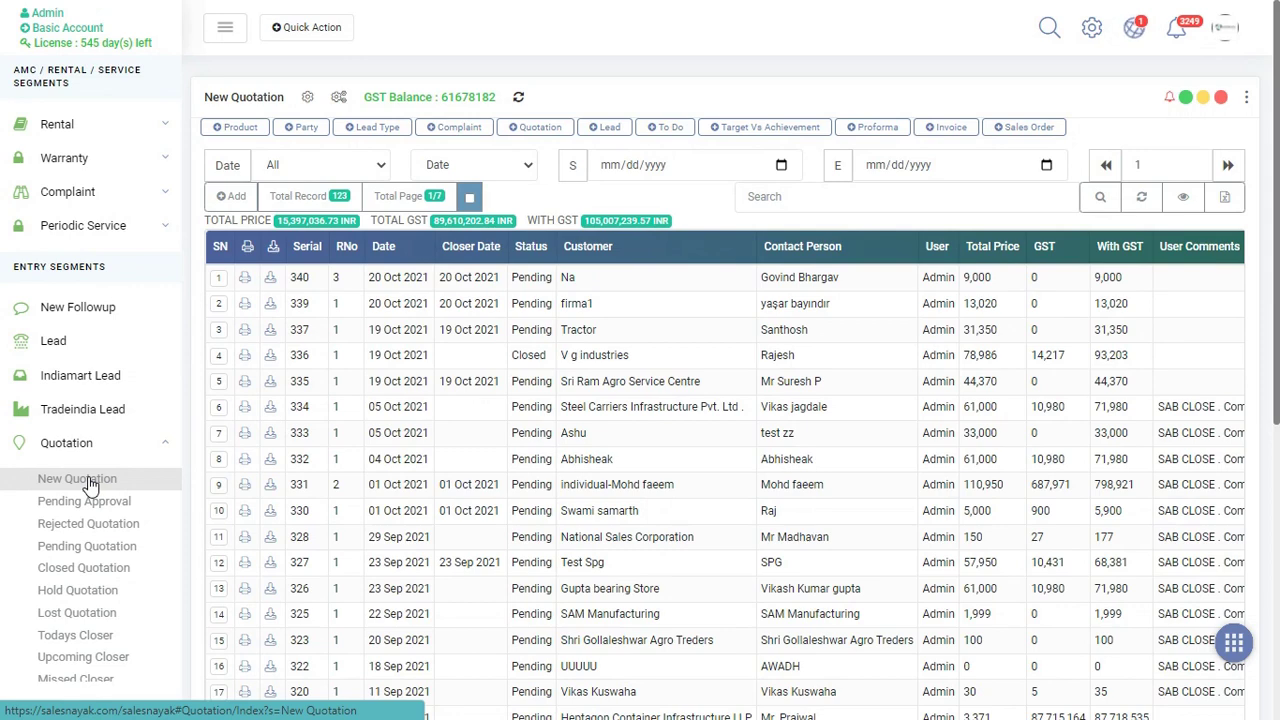
scroll(523, 386, "down", 1)
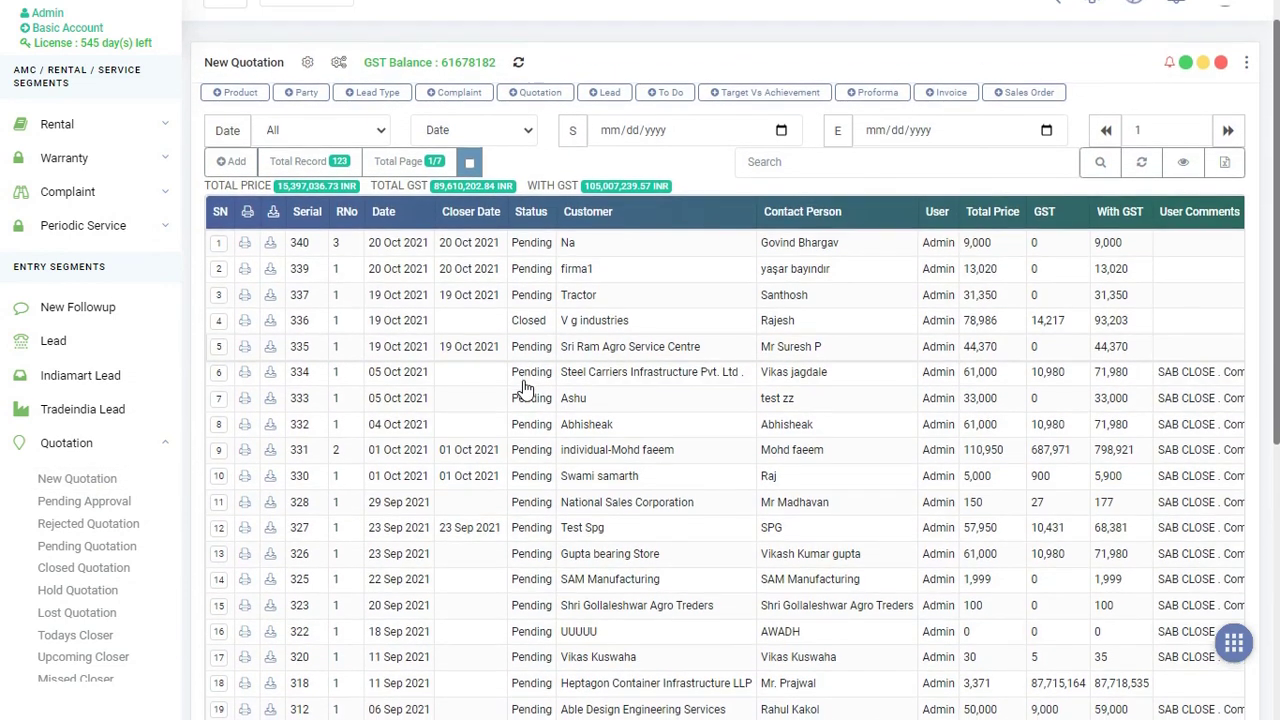
scroll(523, 386, "up", 1)
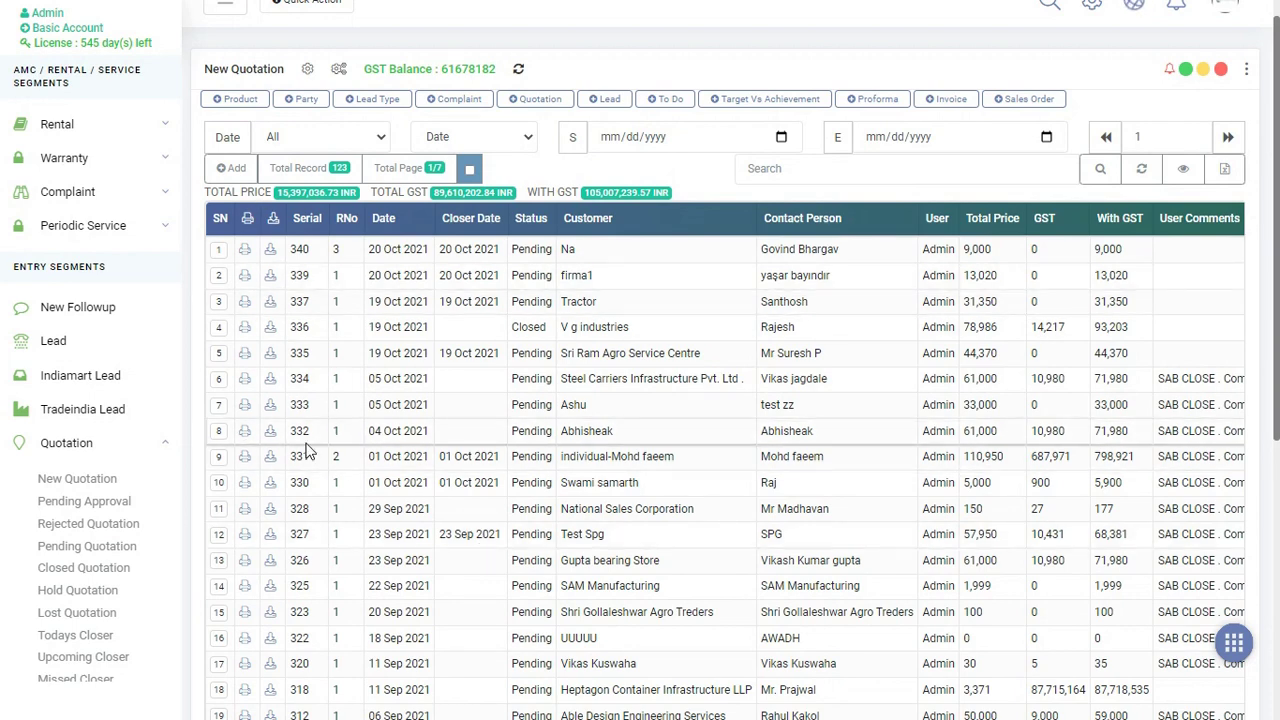
scroll(307, 452, "up", 1)
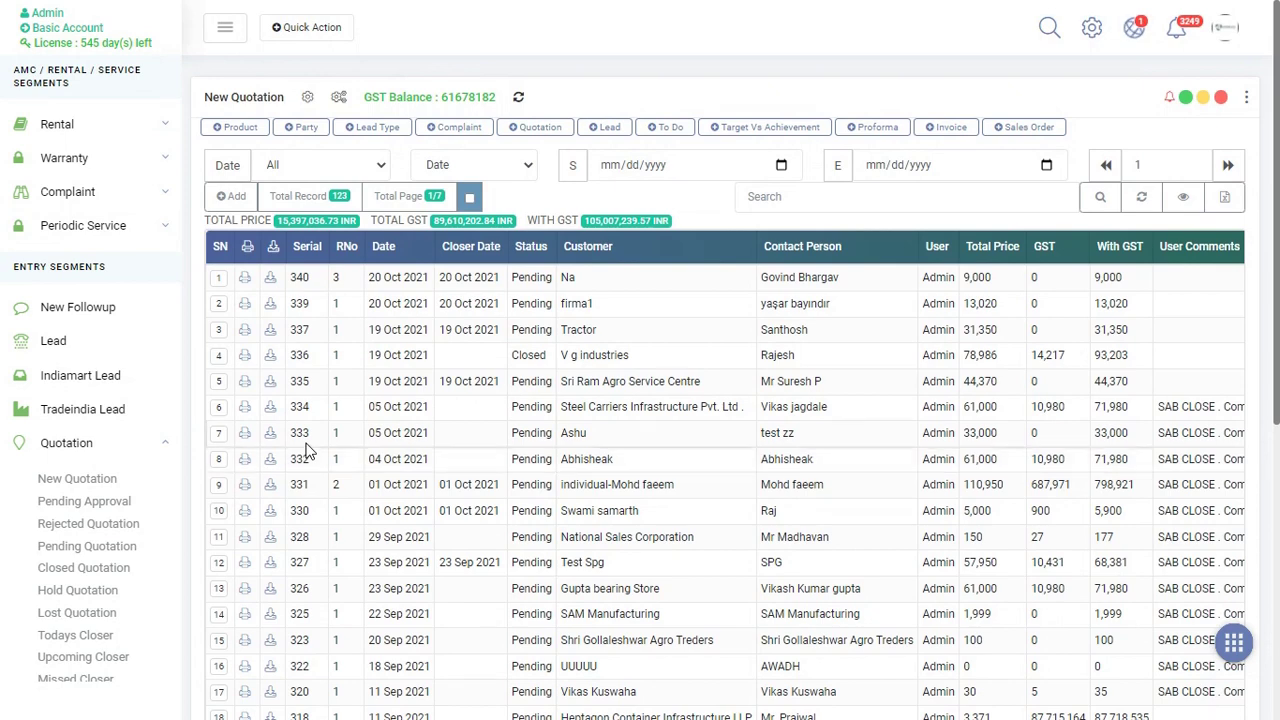
left_click(235, 198)
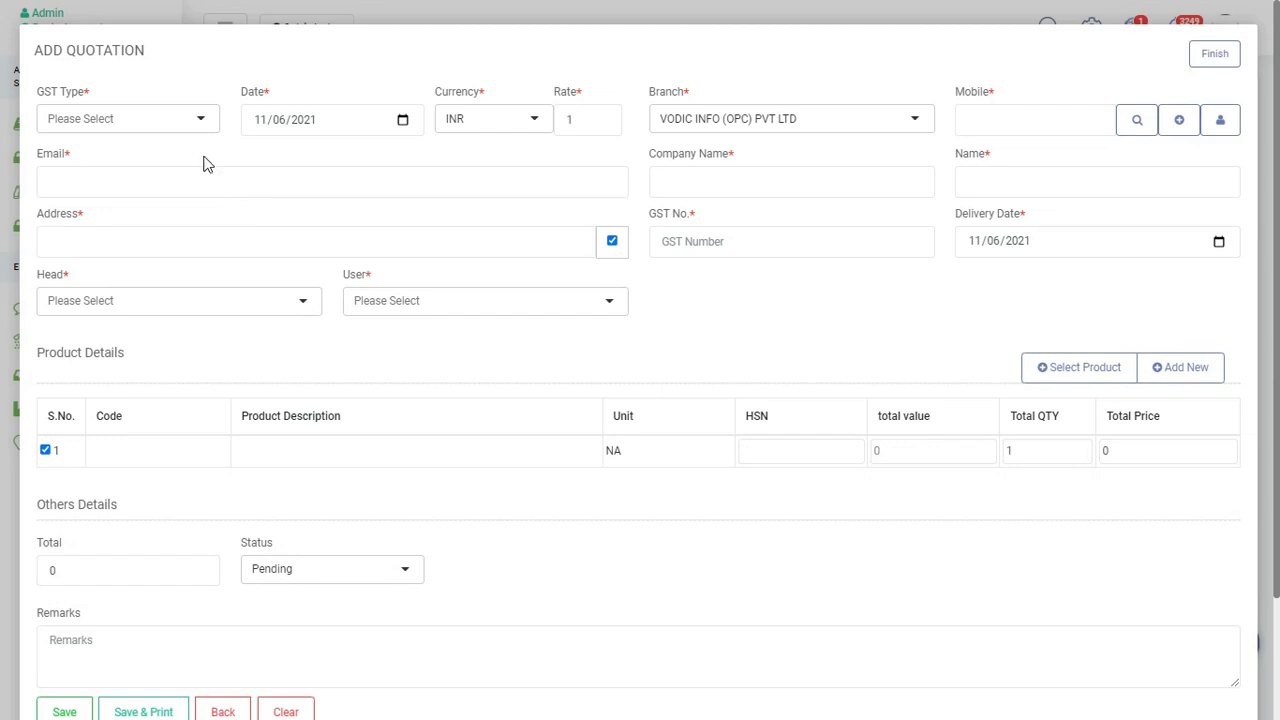
Set the quotation's GST type to Interstate and check the available branches without changing the selected one
left_click(157, 122)
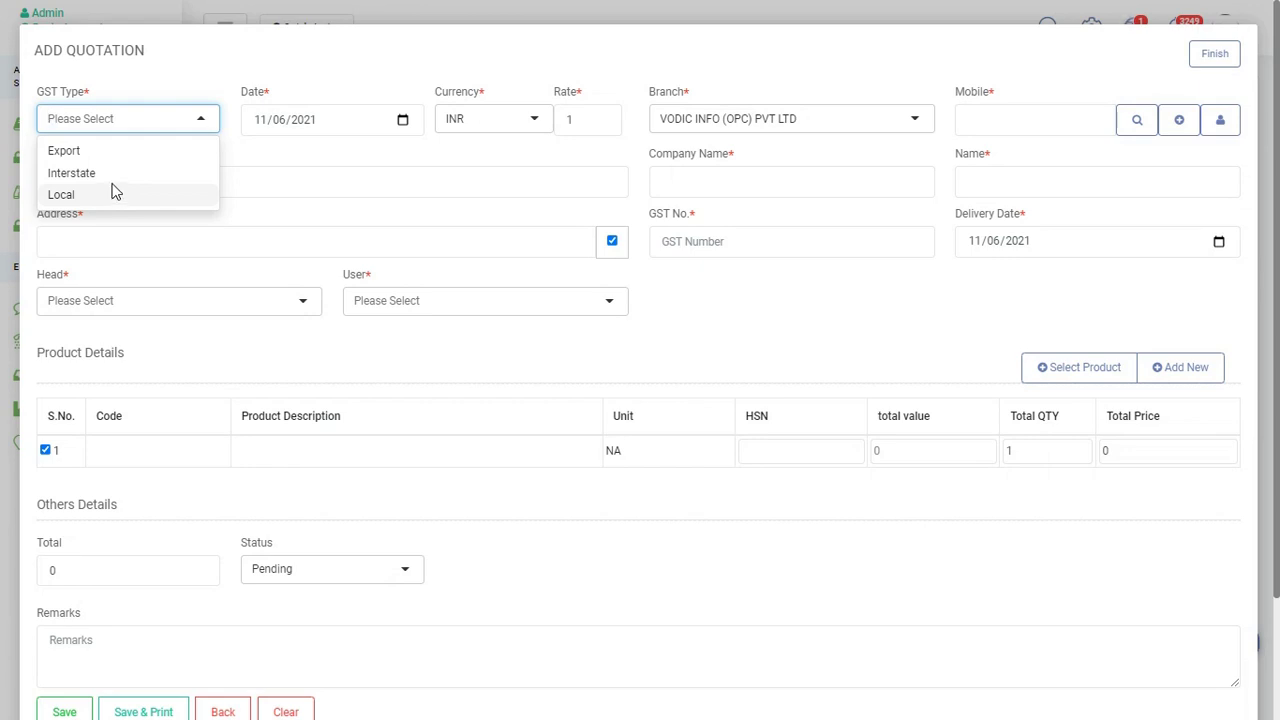
left_click(110, 175)
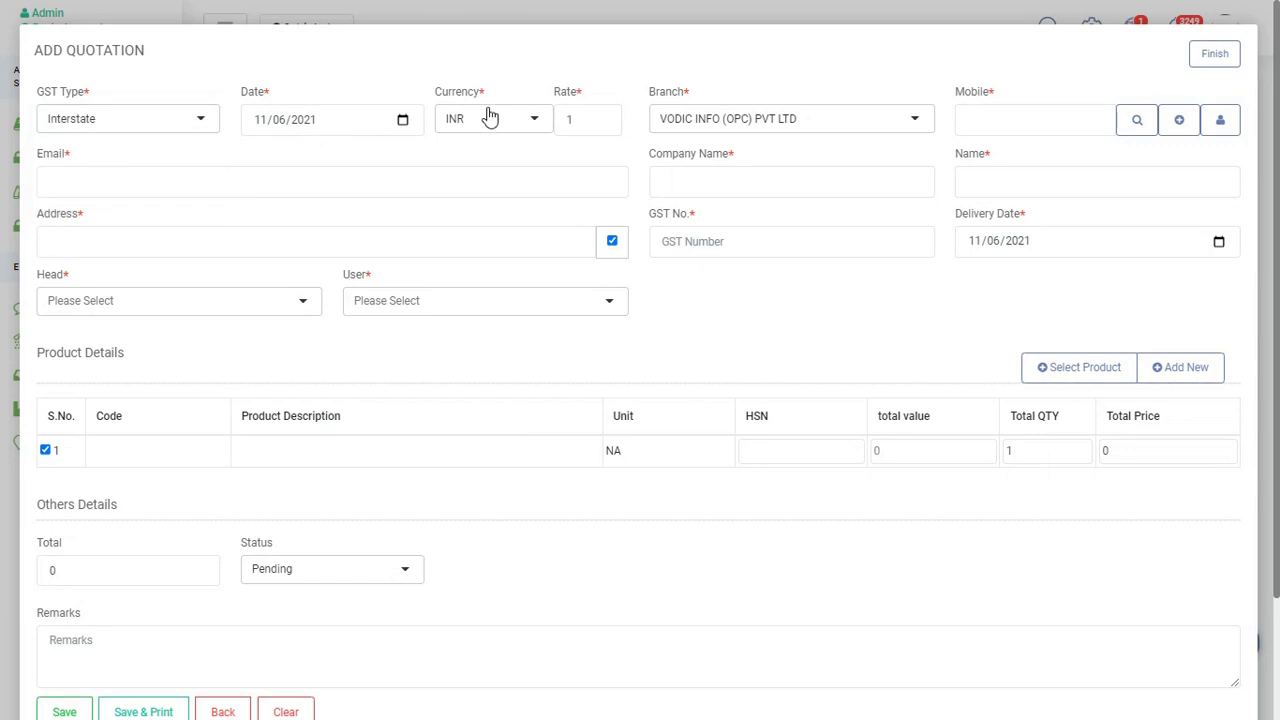
left_click(703, 120)
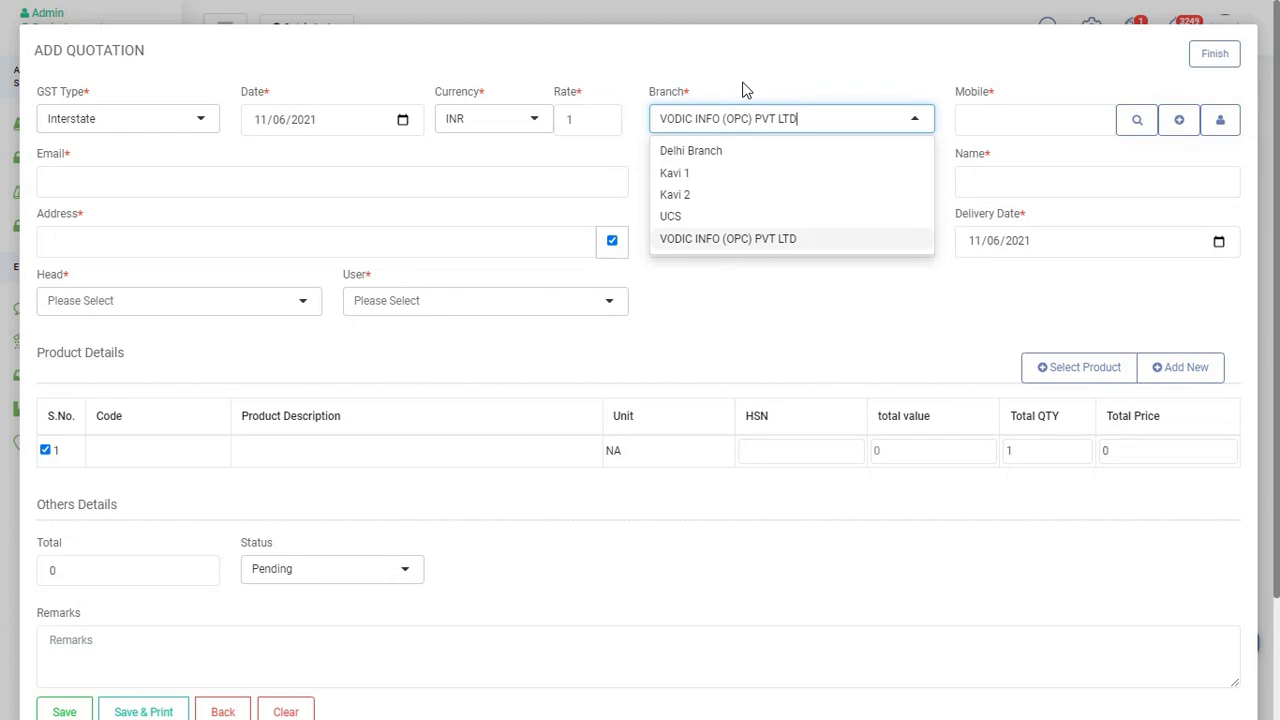
left_click(743, 90)
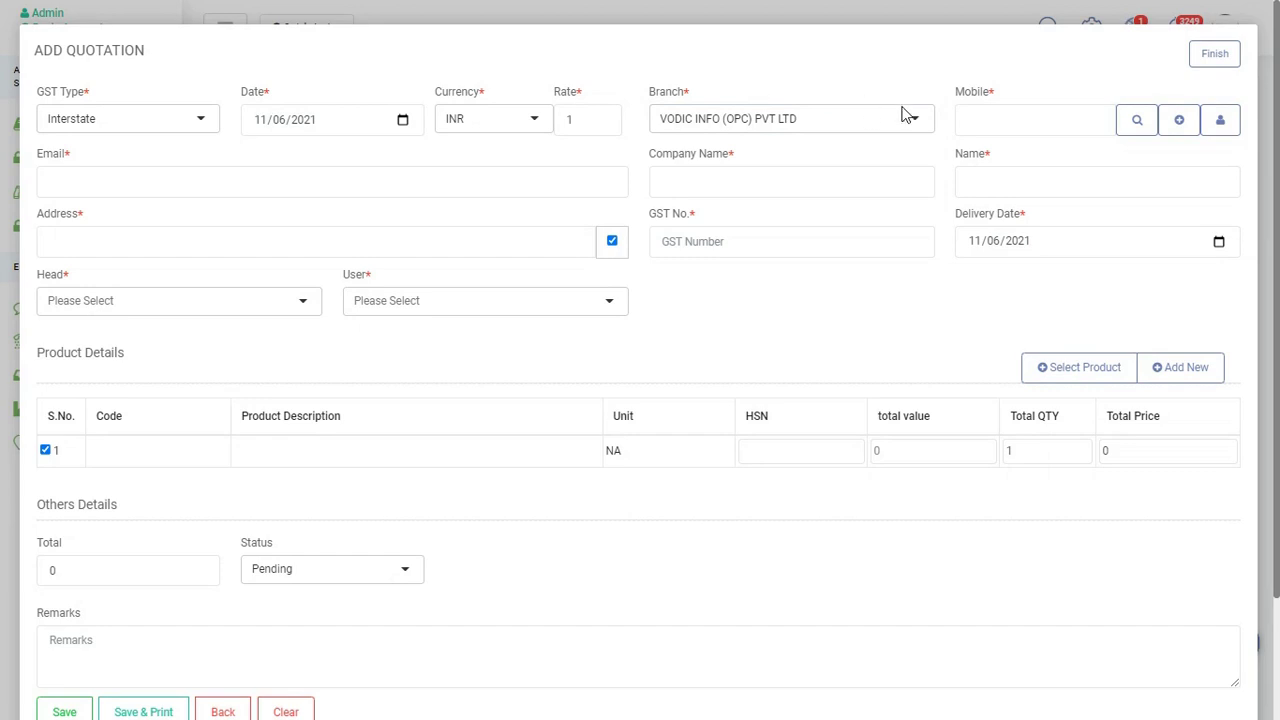
left_click(967, 120)
left_click(288, 195)
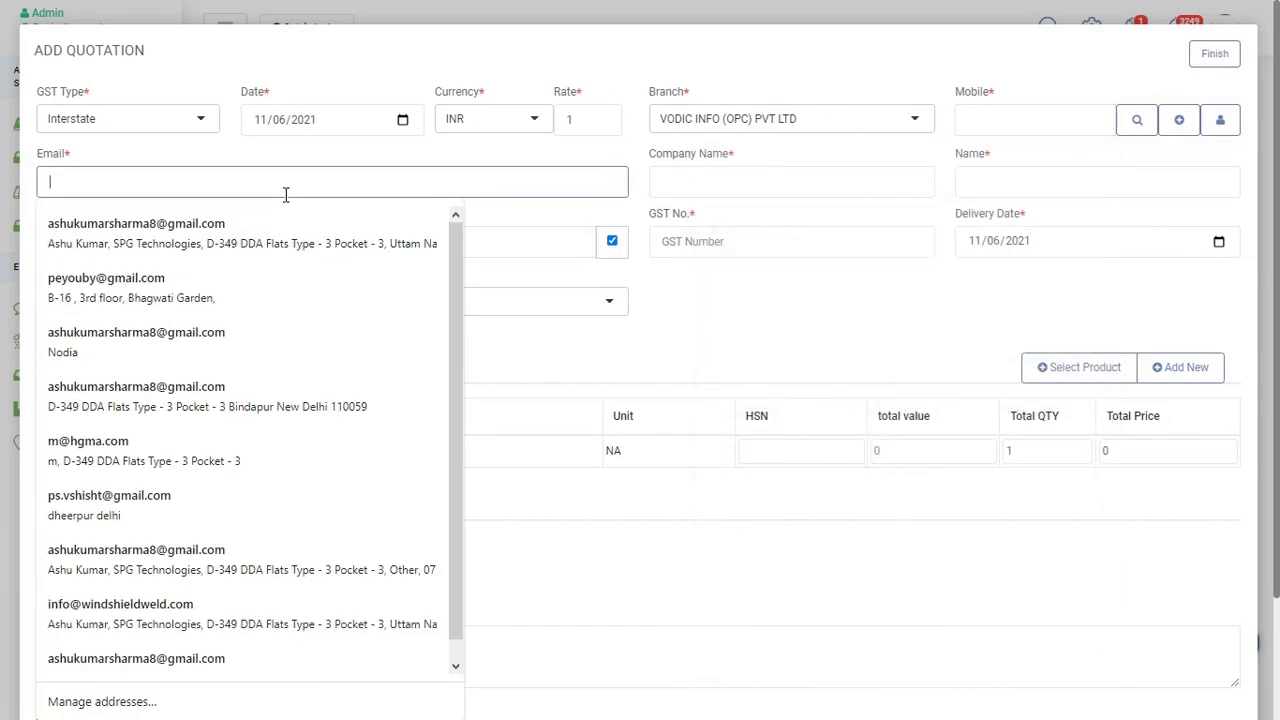
left_click(917, 181)
left_click(951, 189)
left_click(465, 230)
left_click(580, 212)
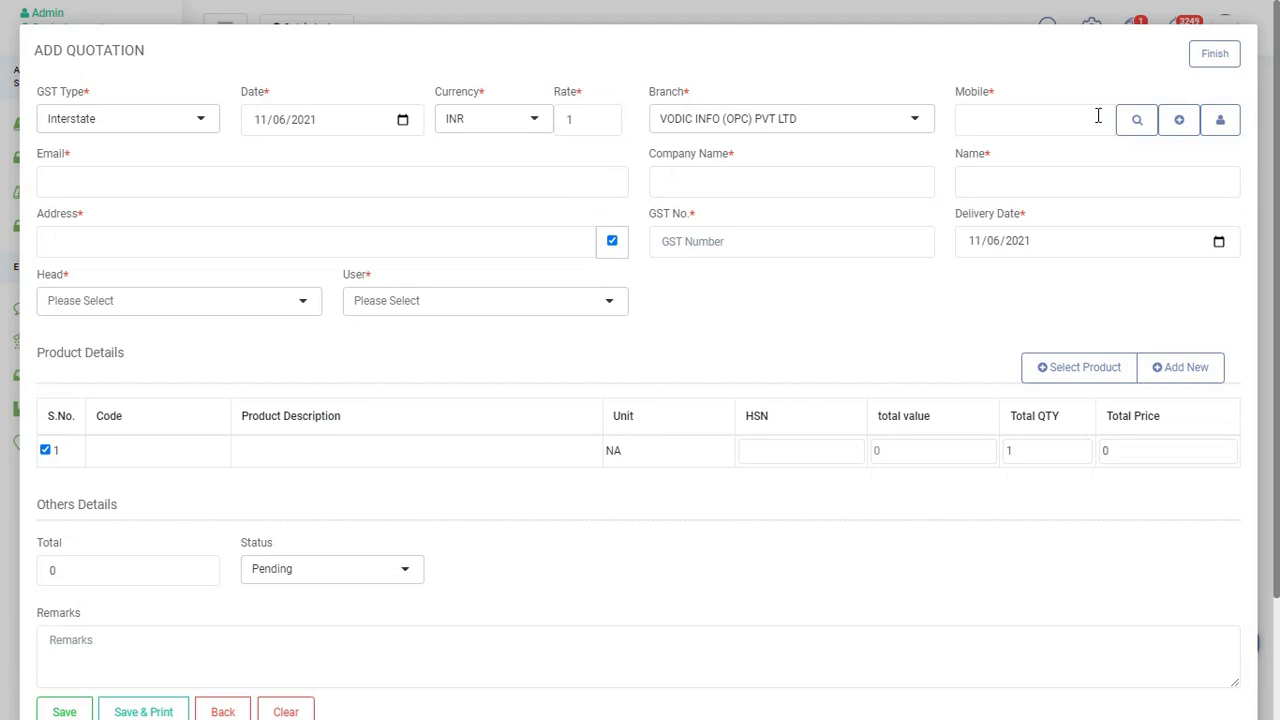
Look up the existing parties and select FINE-LINE CIRCUITS LIMITED as the quotation's customer
left_click(1136, 121)
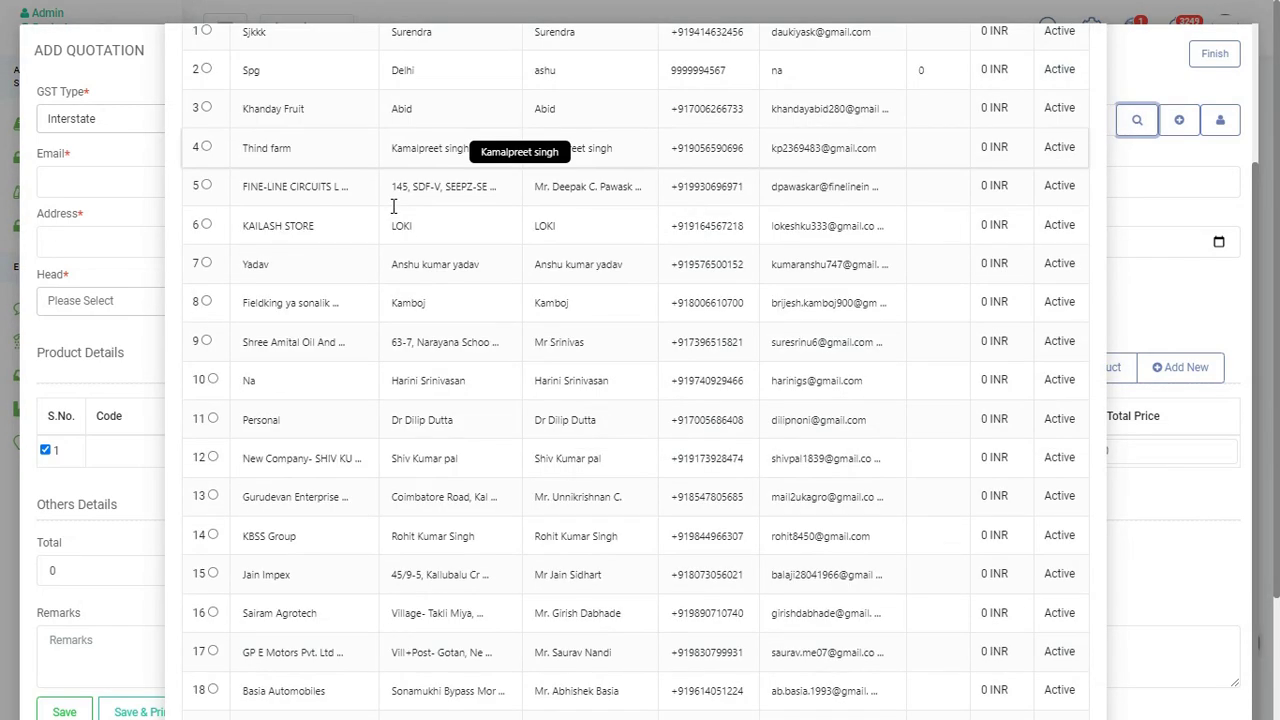
left_click(214, 353)
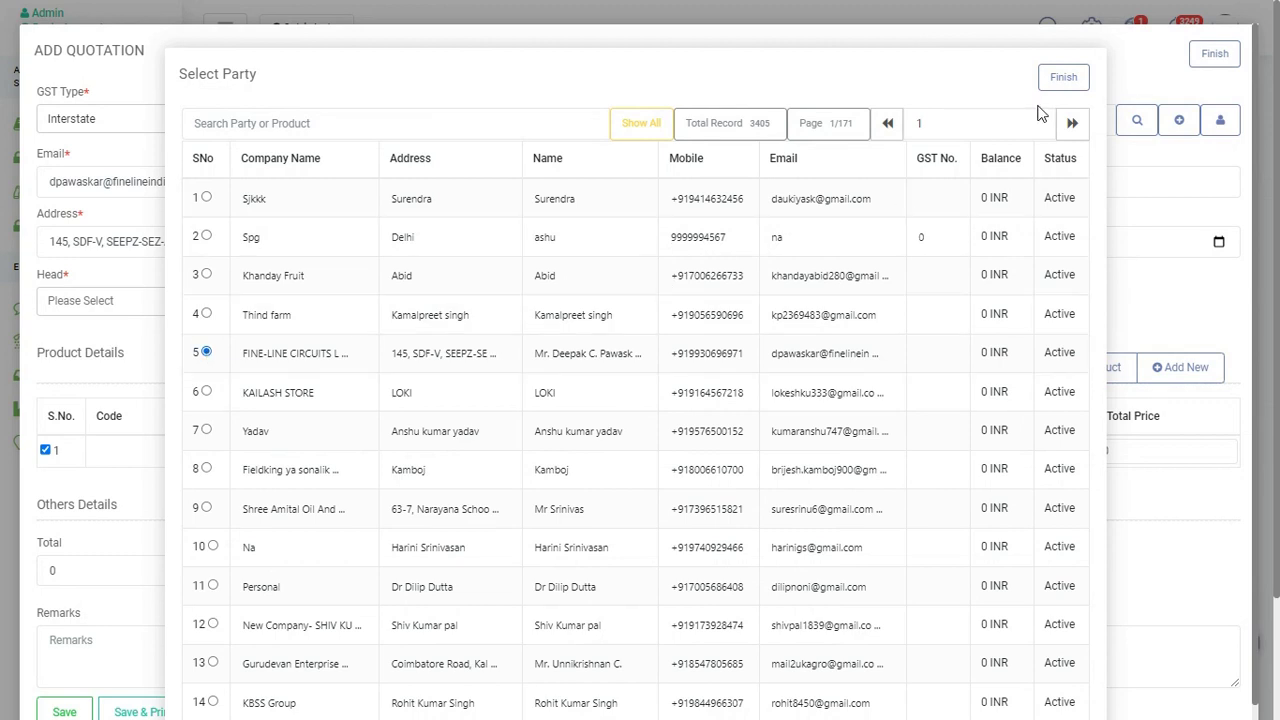
left_click(1065, 80)
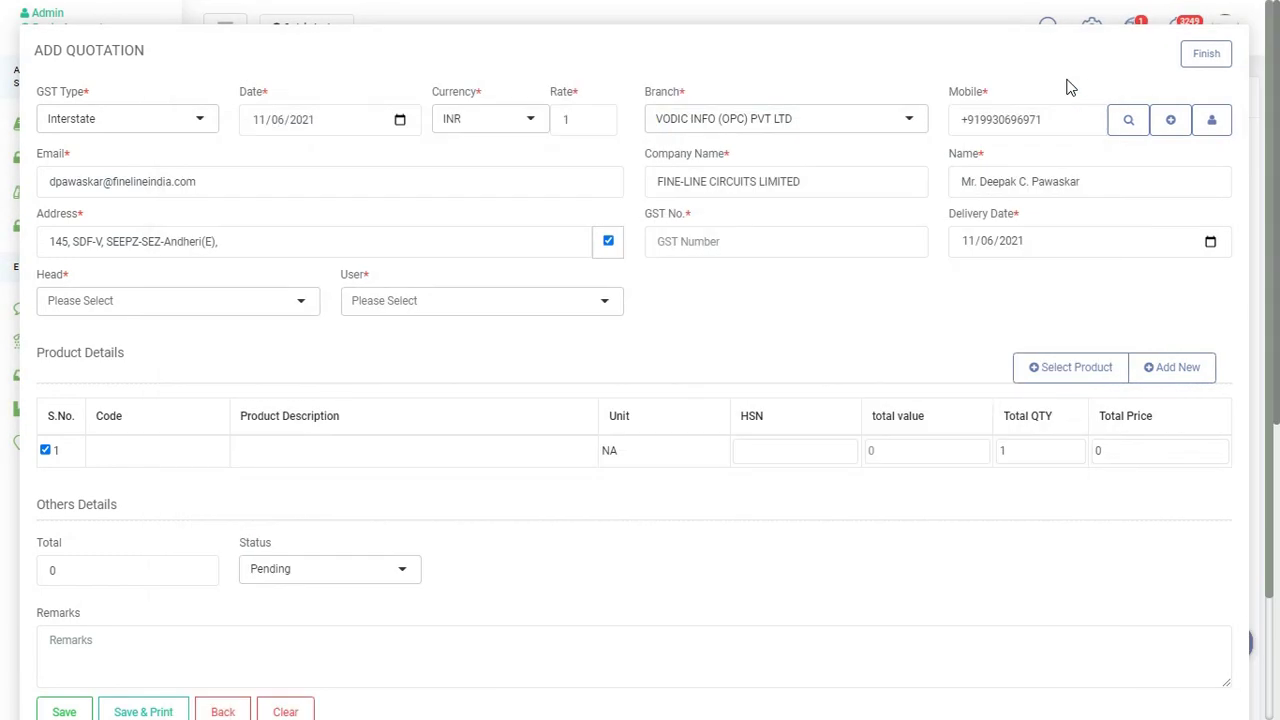
Enter the customer's GST number in the quotation, and view the blank form for adding a new party
left_click(793, 237)
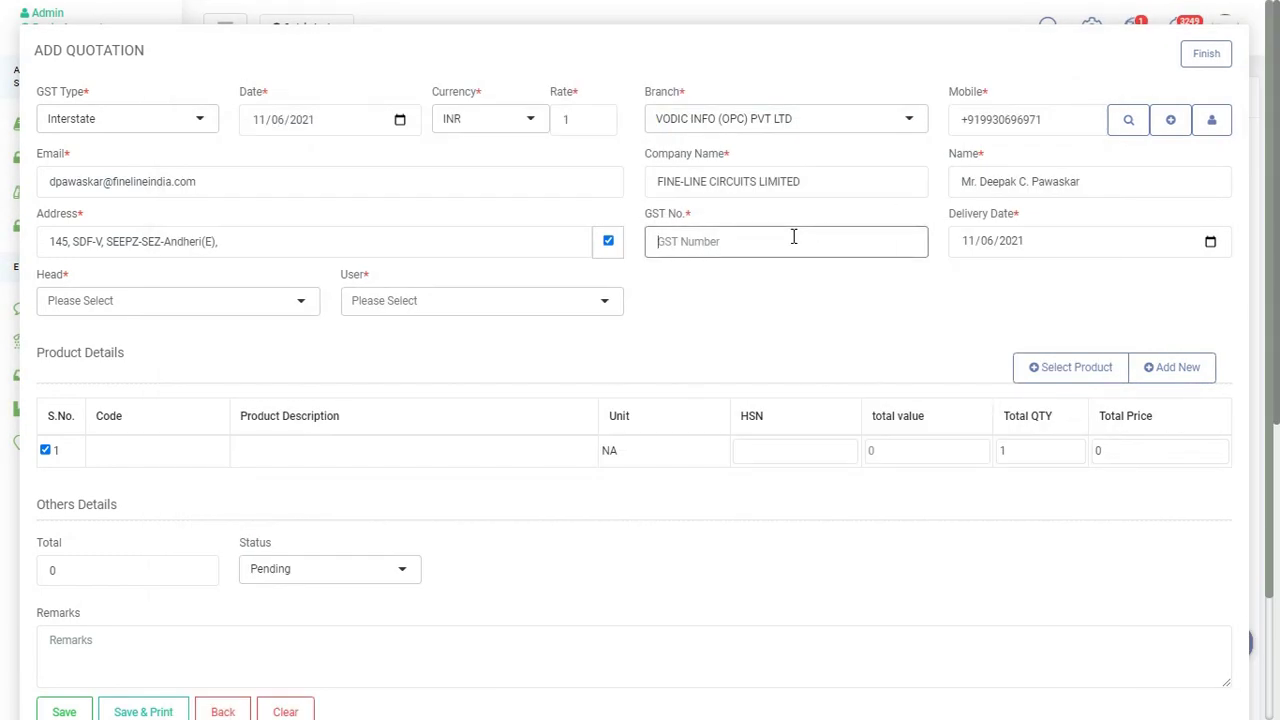
key("ctrl+v")
type("wr")
left_click(1172, 121)
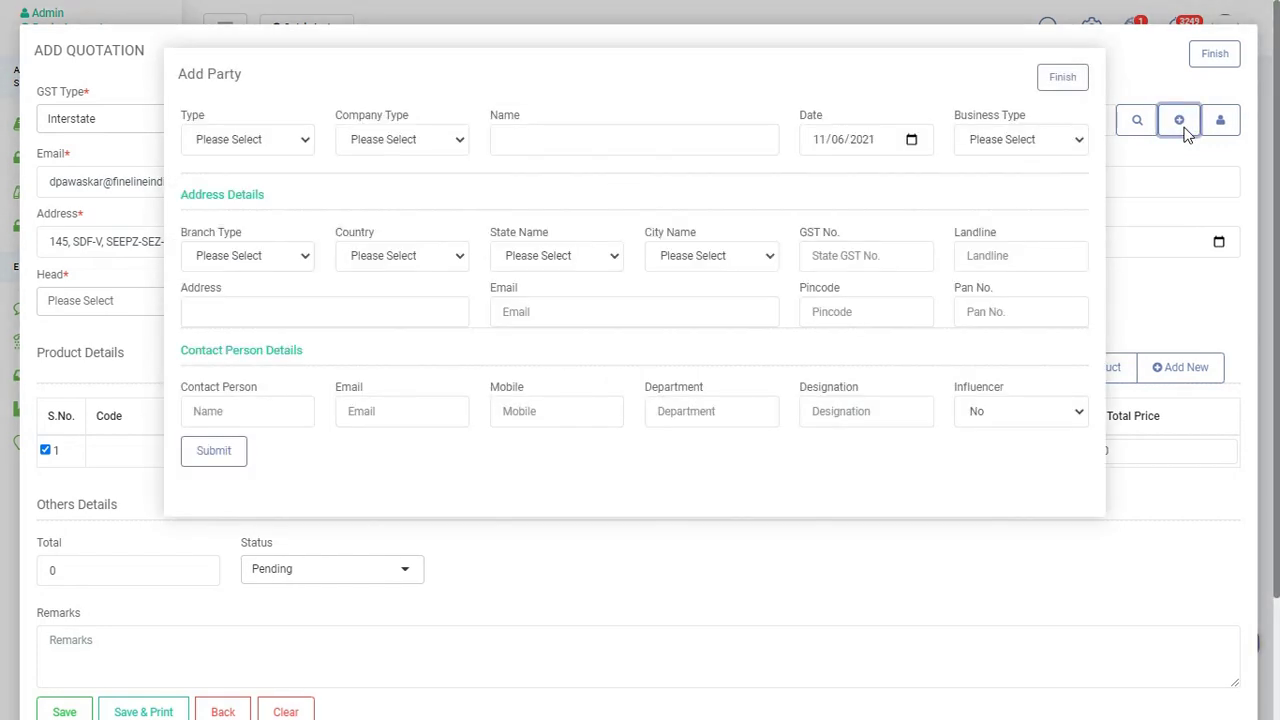
left_click(1064, 81)
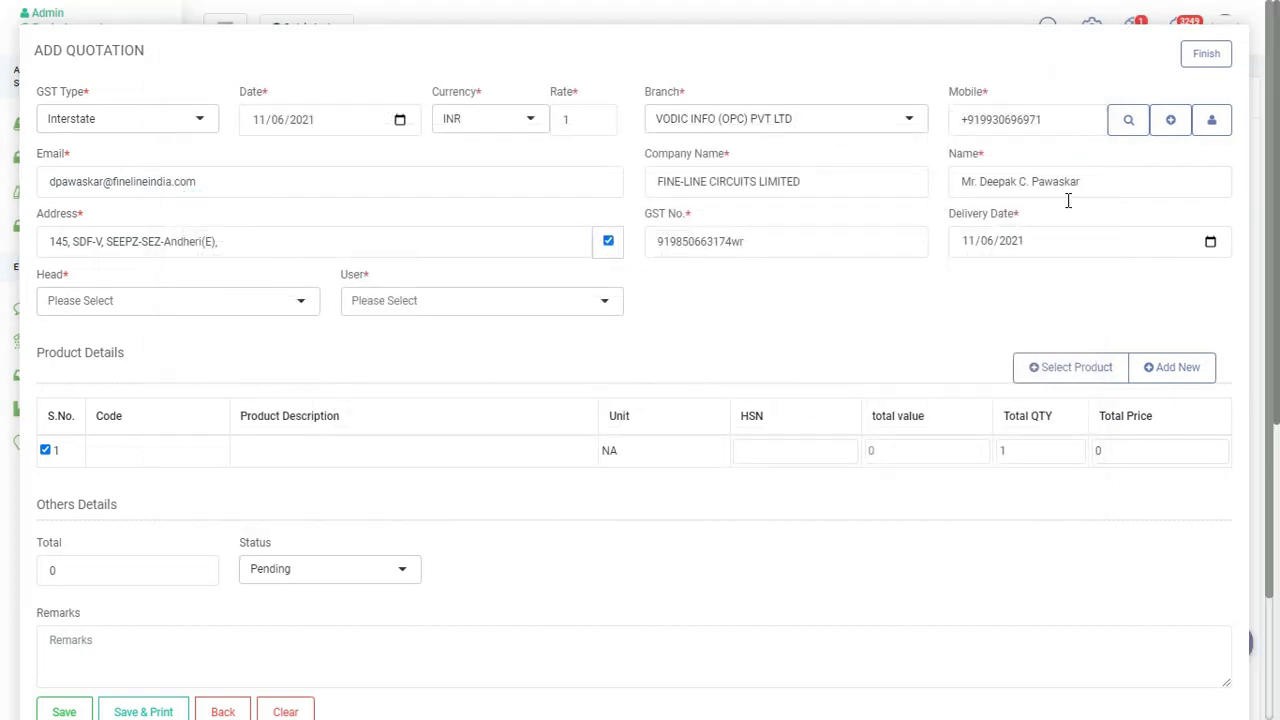
Assign the first listed head and the third listed user to the quotation
left_click(273, 301)
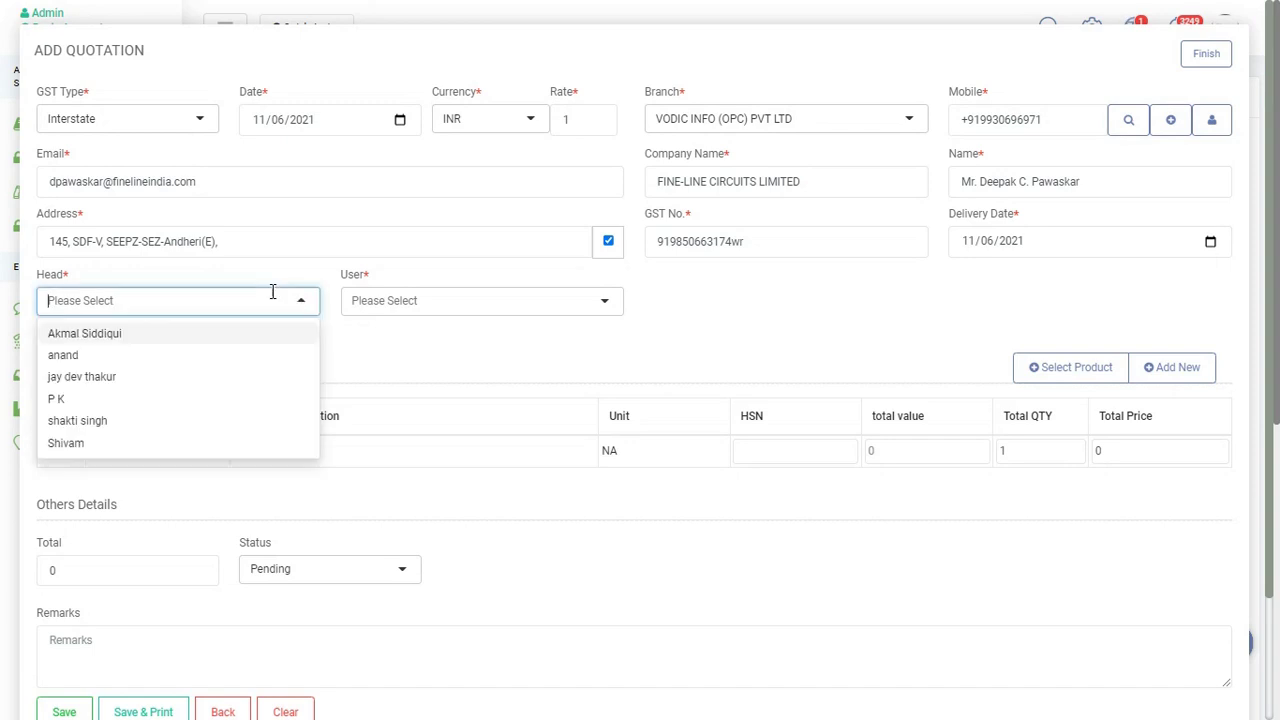
left_click(233, 335)
left_click(346, 300)
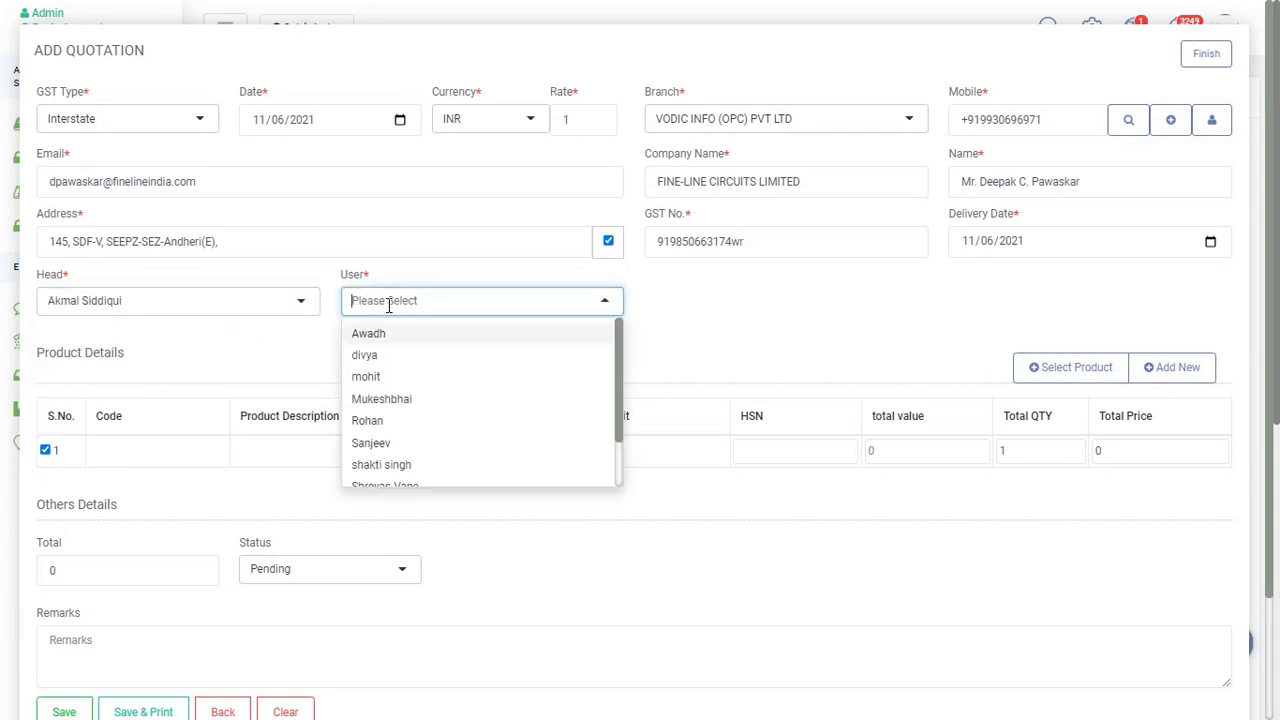
left_click(399, 378)
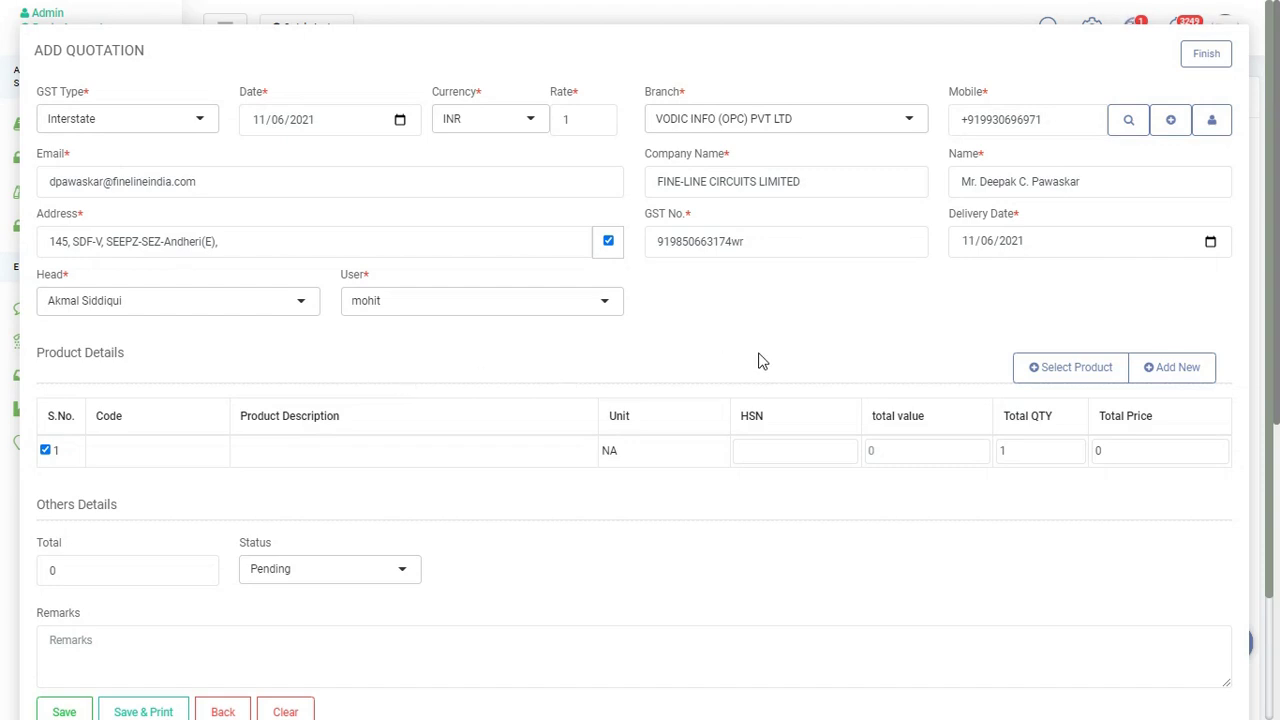
Add the swap machine (code 102065) and the scooter (code 001) to the quotation's products
left_click(1077, 370)
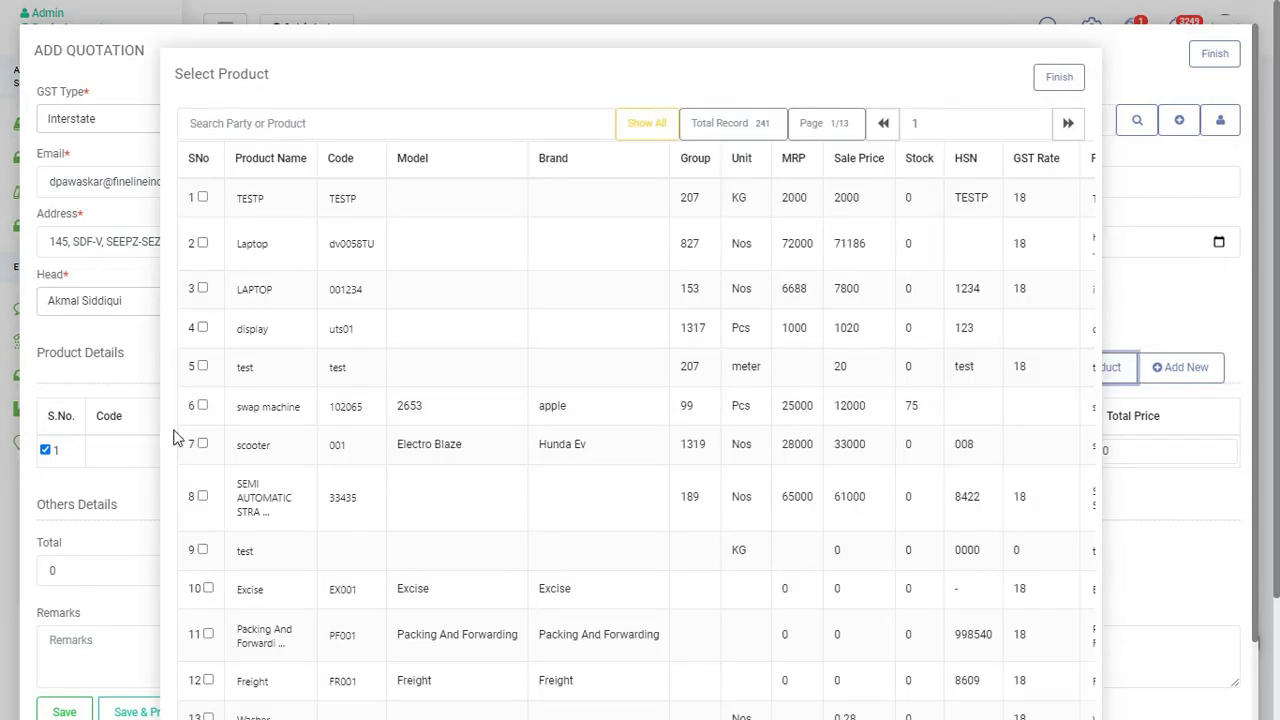
left_click(202, 406)
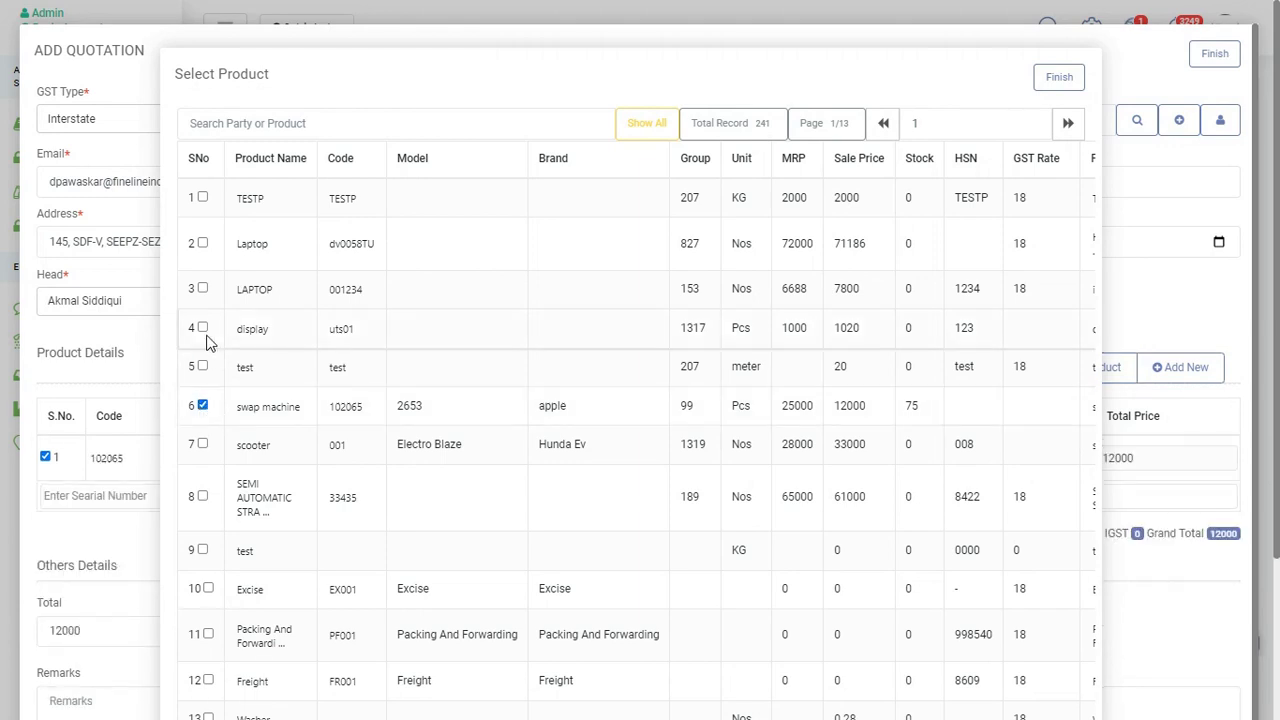
left_click(204, 445)
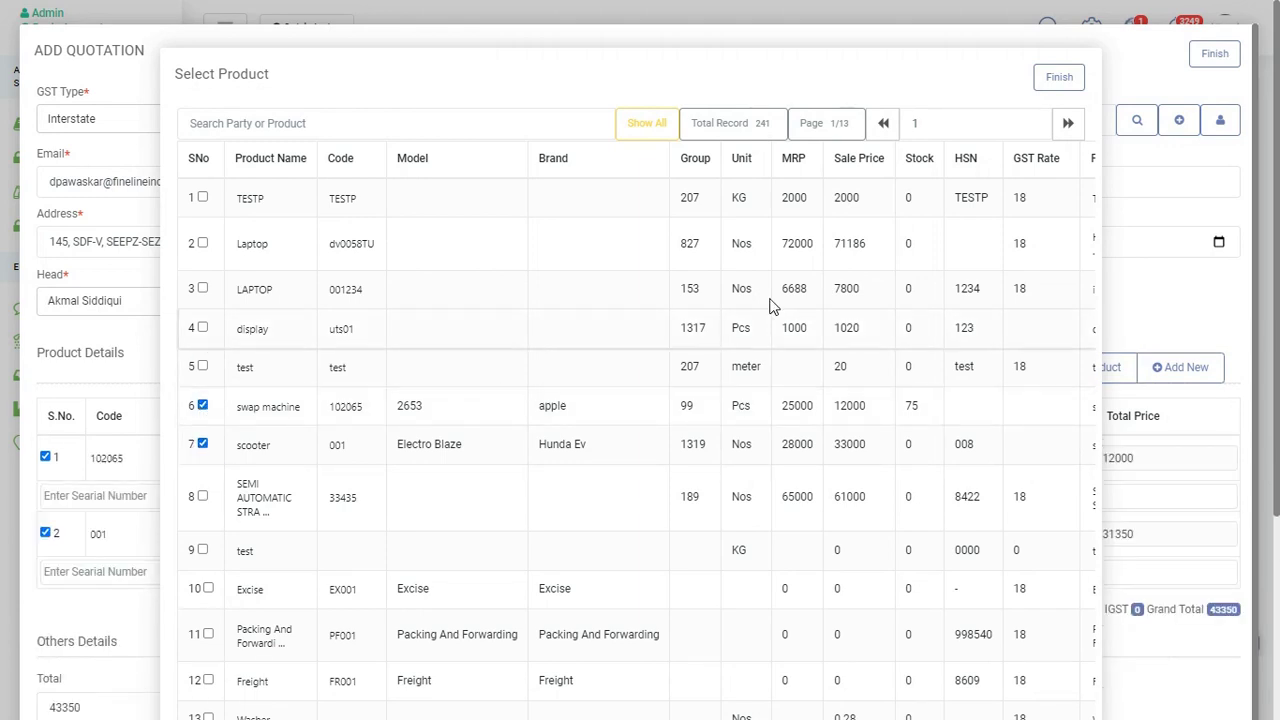
left_click(1058, 80)
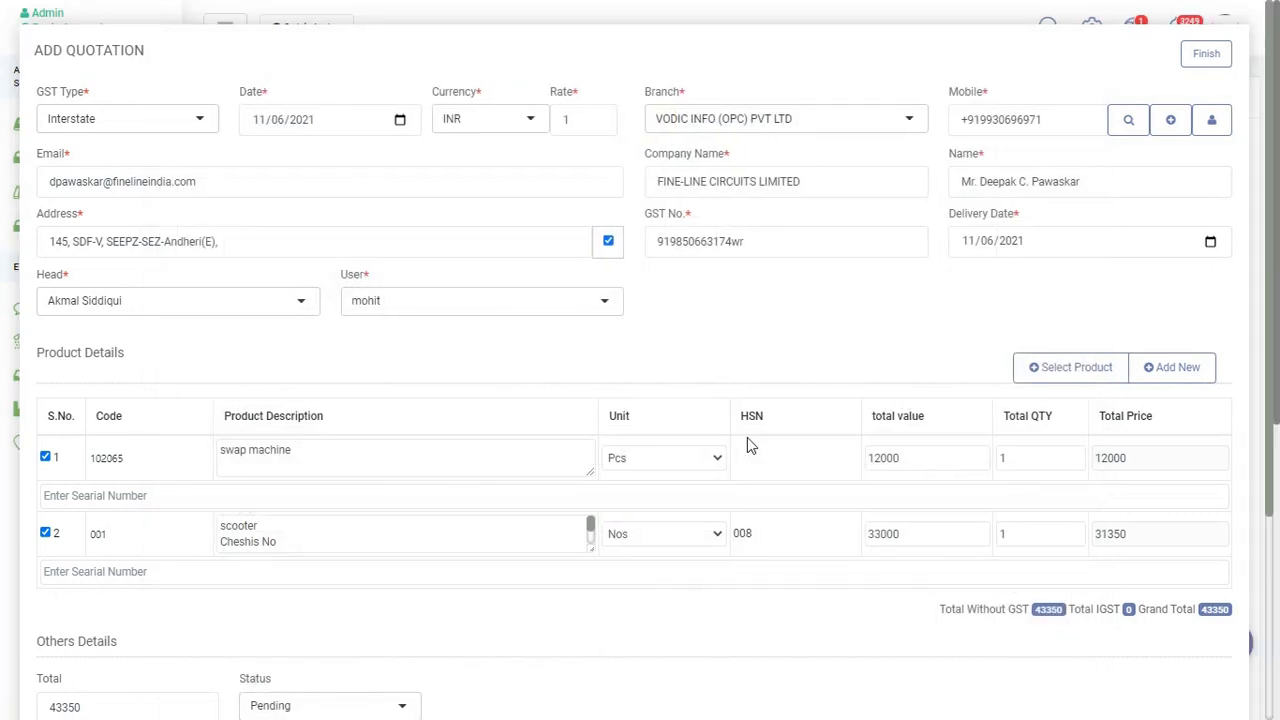
Enter "qw" as the quotation's remarks and save the quotation
scroll(747, 437, "down", 1)
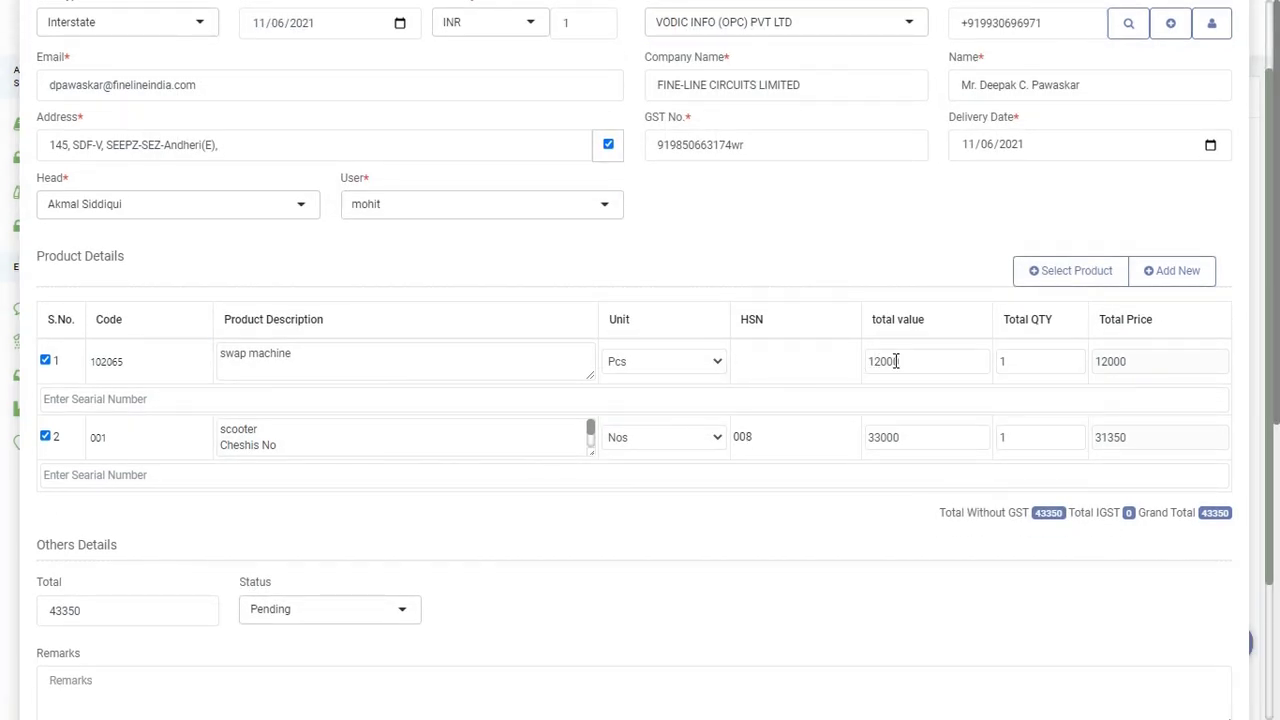
scroll(1170, 390, "down", 1)
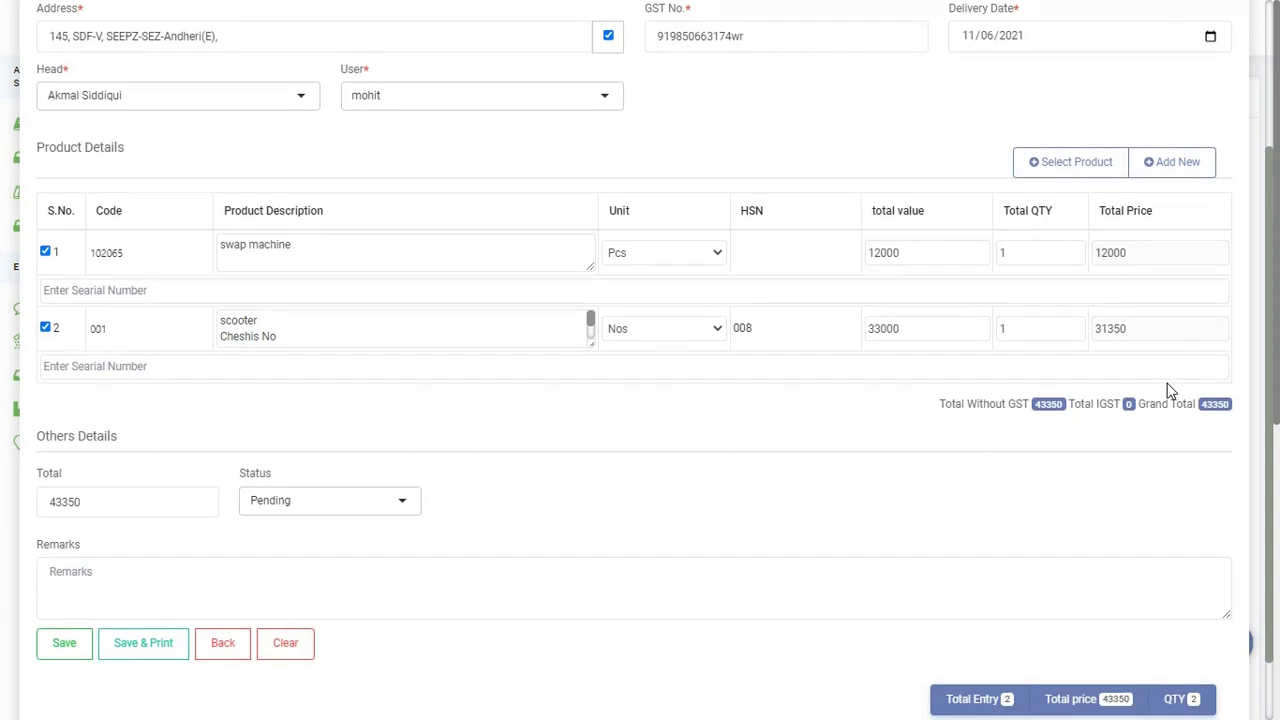
scroll(1170, 390, "down", 1)
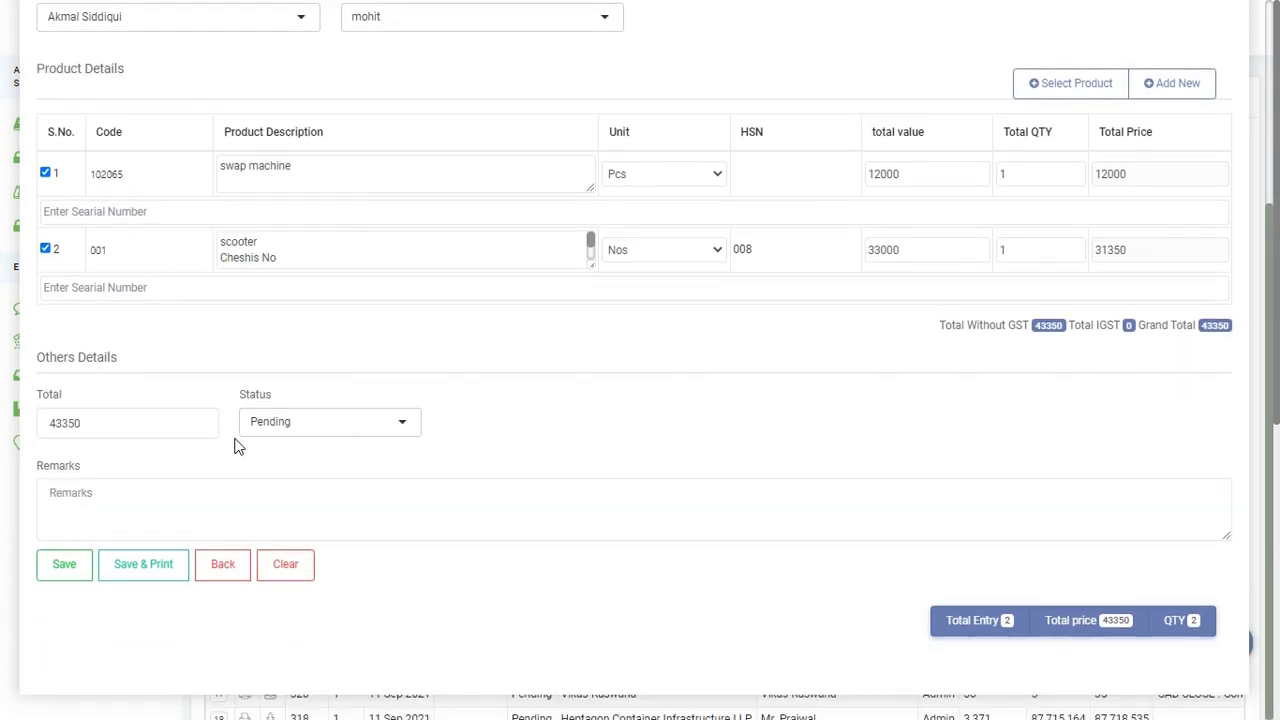
left_click(192, 492)
type("qw")
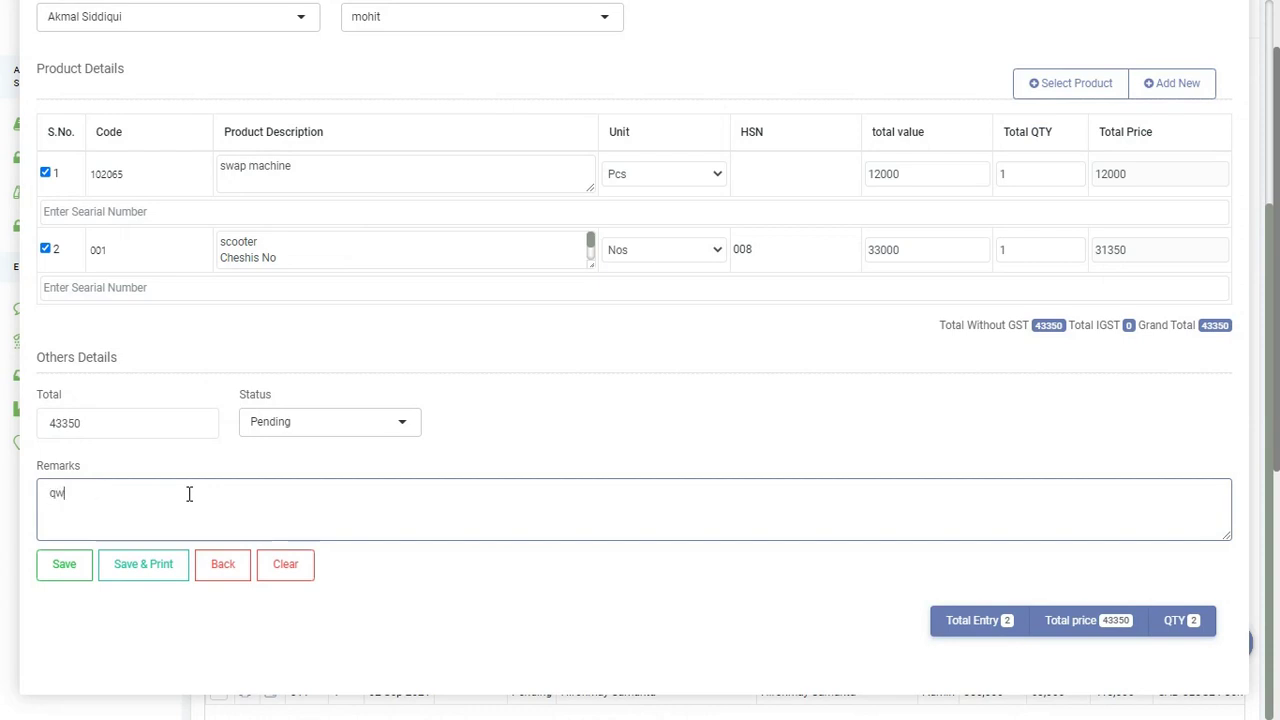
left_click(65, 568)
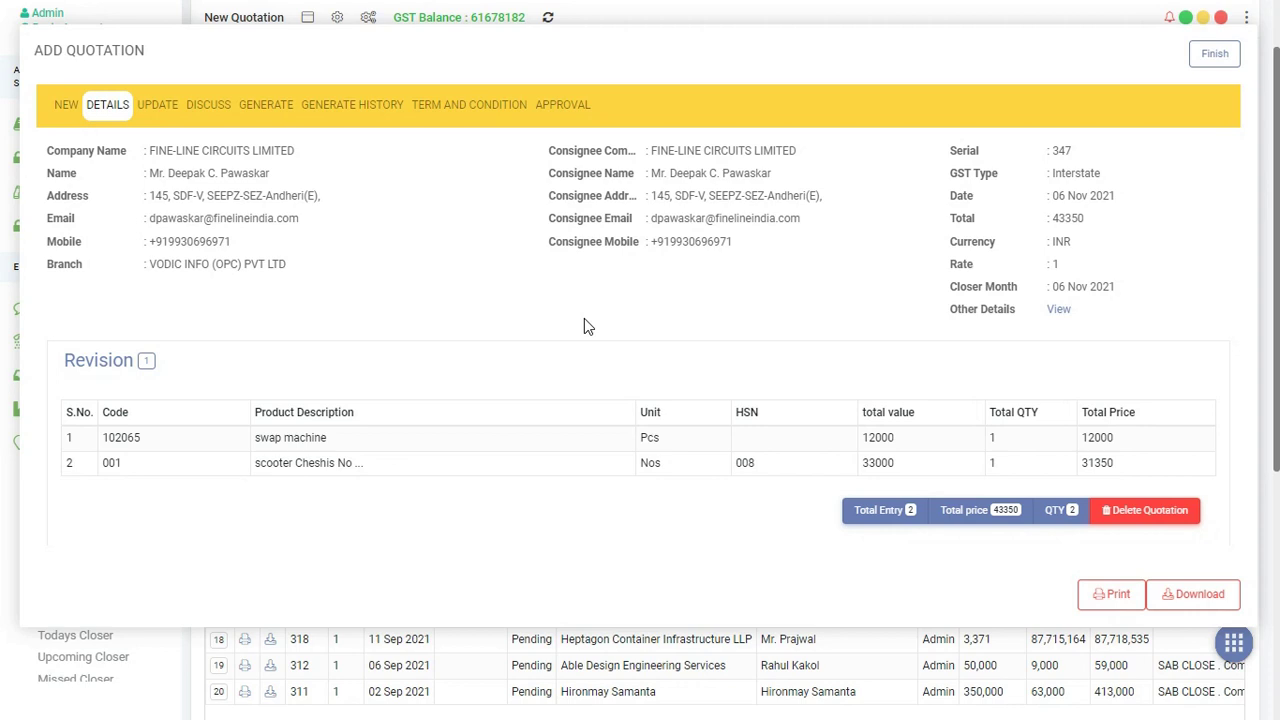
Update the saved quotation by setting the swap machine's total value to 11000, and save it as a revision
double_click(206, 244)
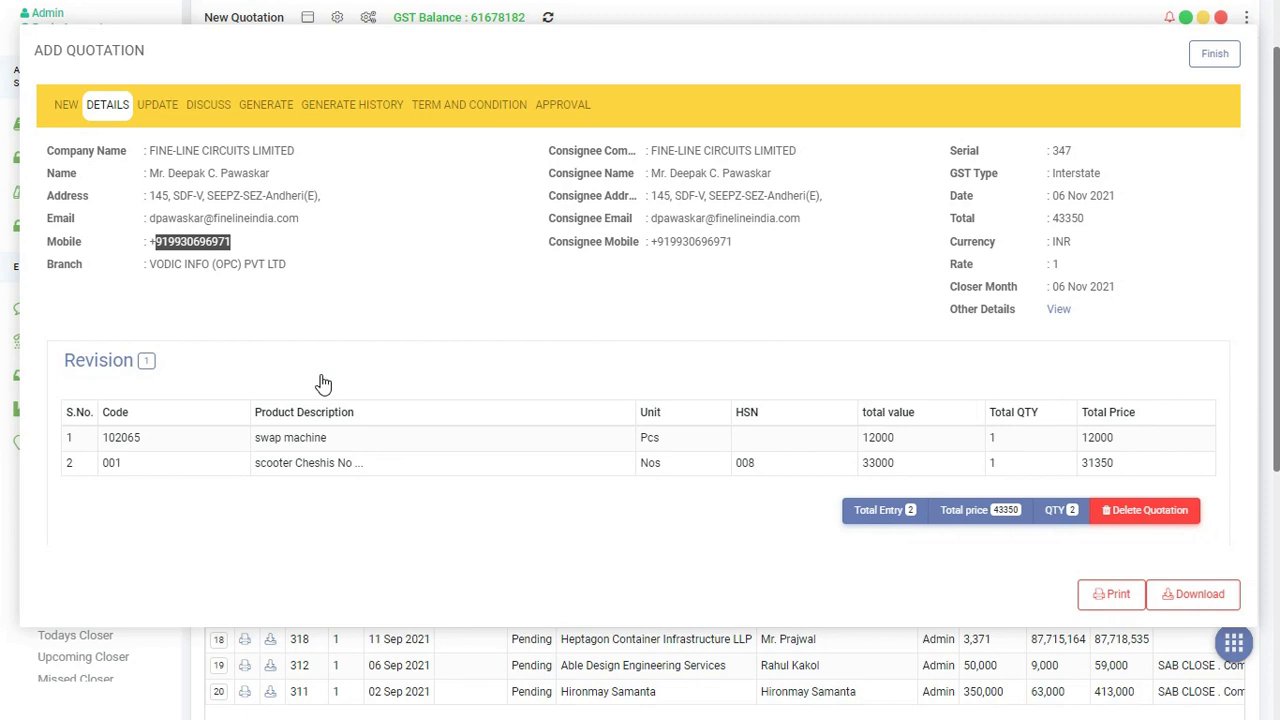
left_click(166, 120)
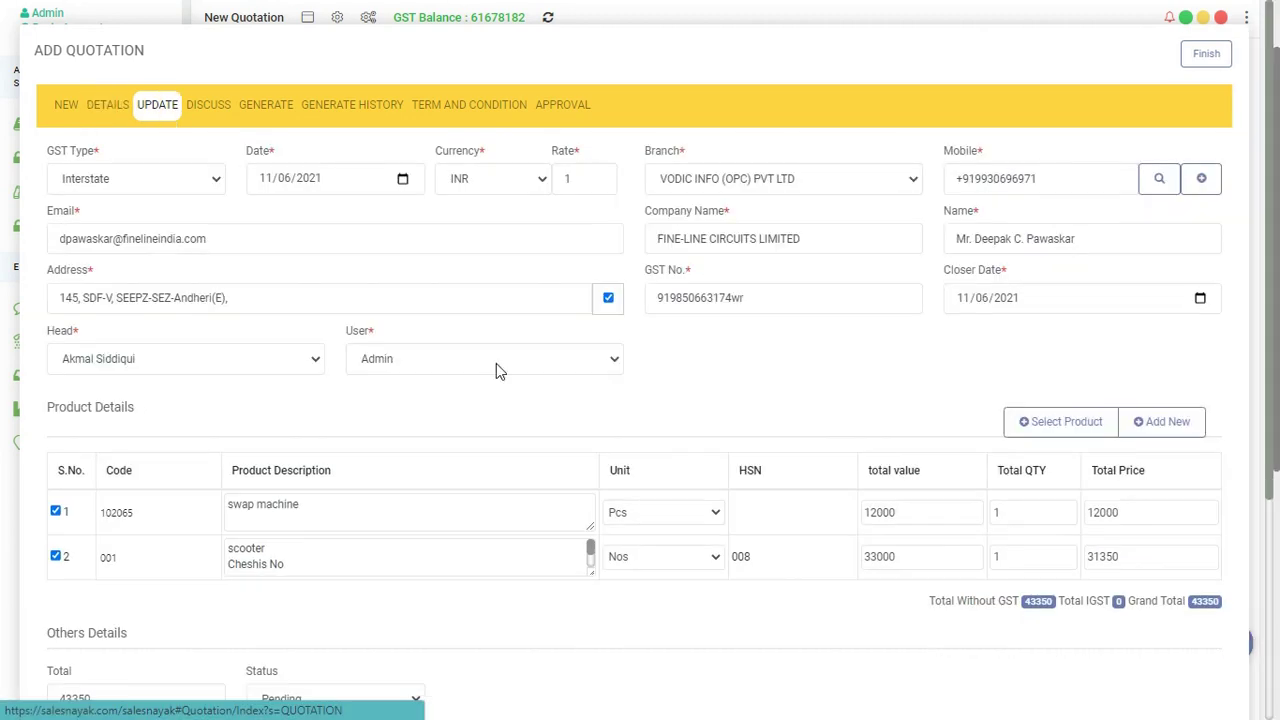
scroll(496, 363, "down", 1)
left_click(906, 417)
key("BackSpace")
key("BackSpace")
key("BackSpace")
key("BackSpace")
key("BackSpace")
type("11")
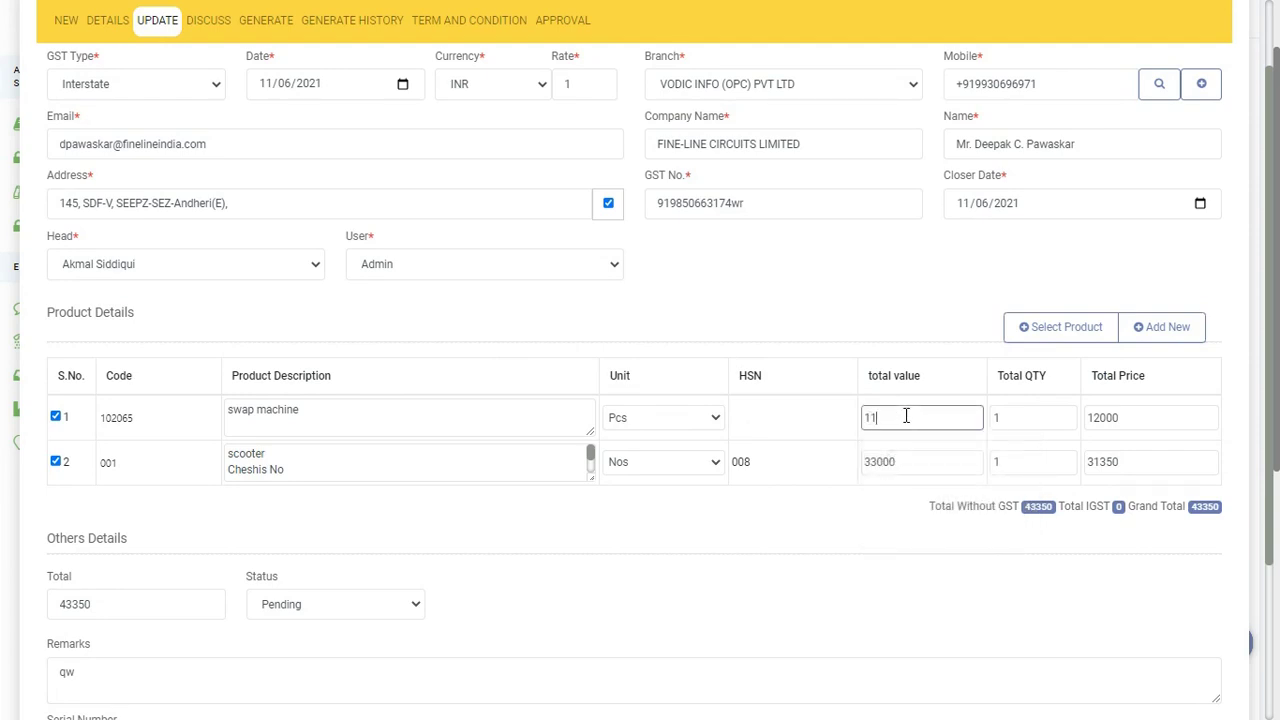
type("000")
scroll(548, 490, "down", 3)
left_click(90, 565)
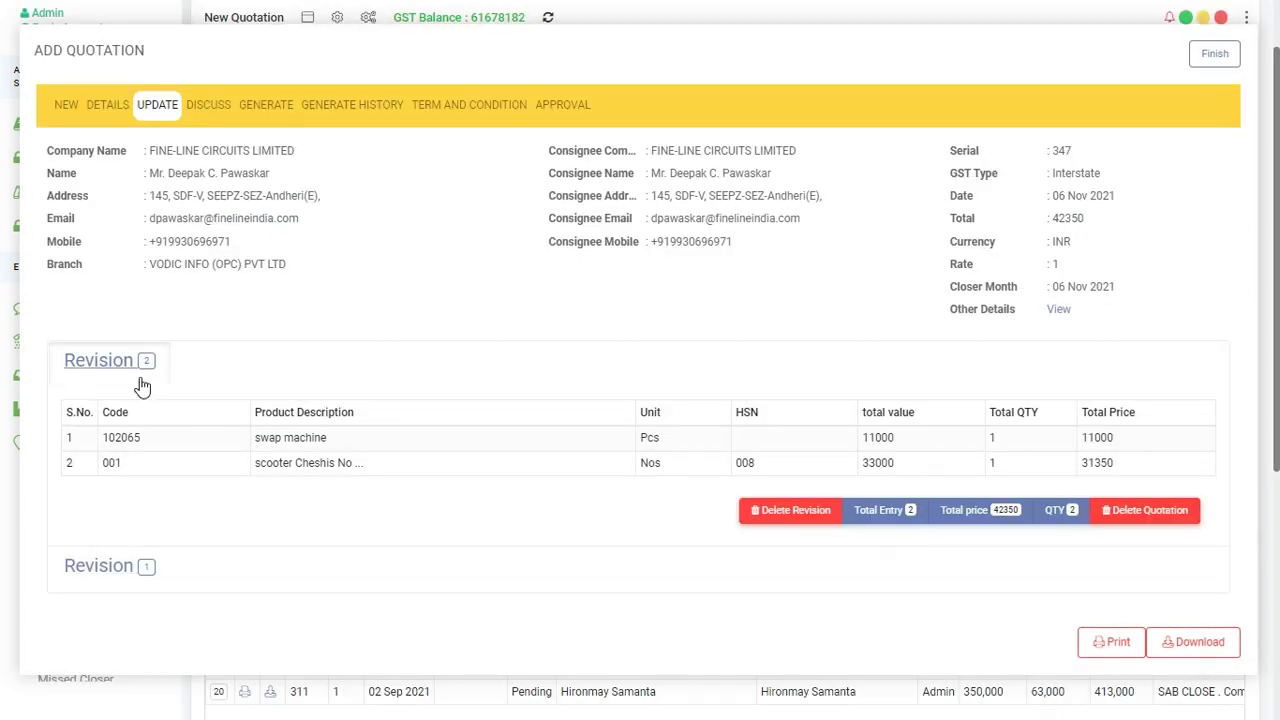
View the latest revision of the quotation and open its Discuss section
left_click(140, 384)
left_click(140, 372)
left_click(218, 107)
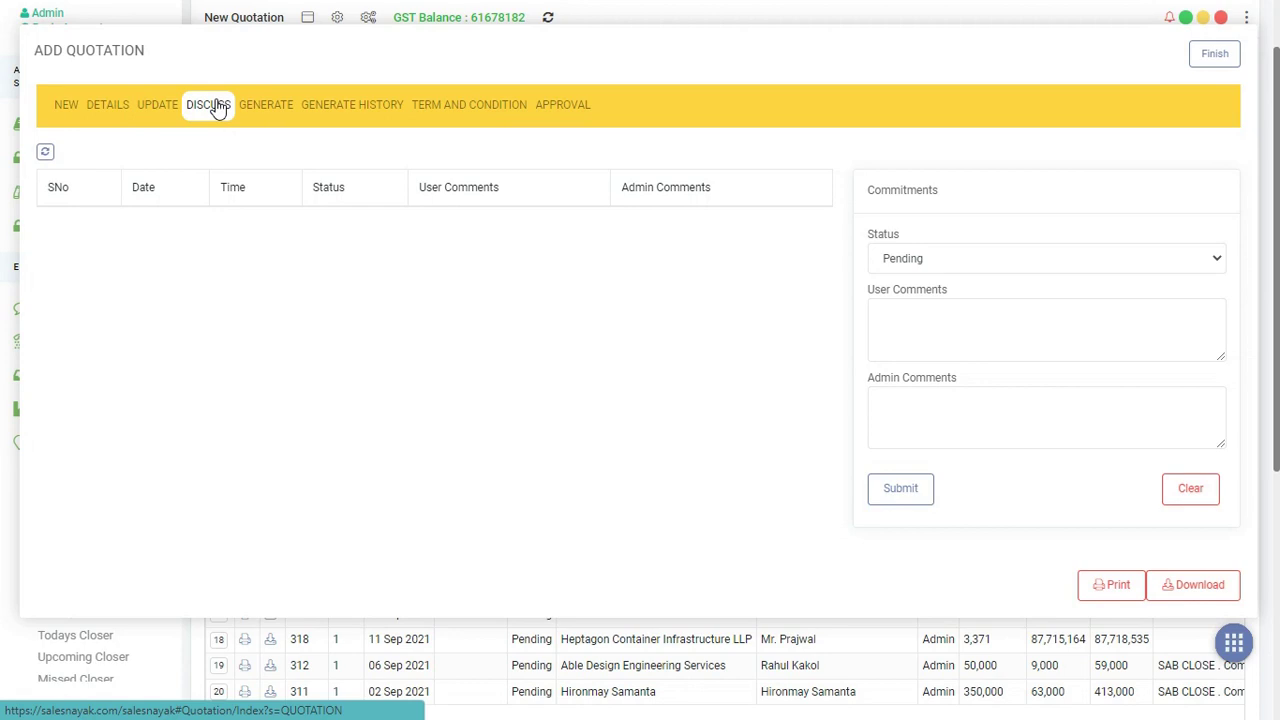
Submit the user comment "discussuoi" in the quotation's discussion with status Pending, and refresh the discussion list
left_click(922, 330)
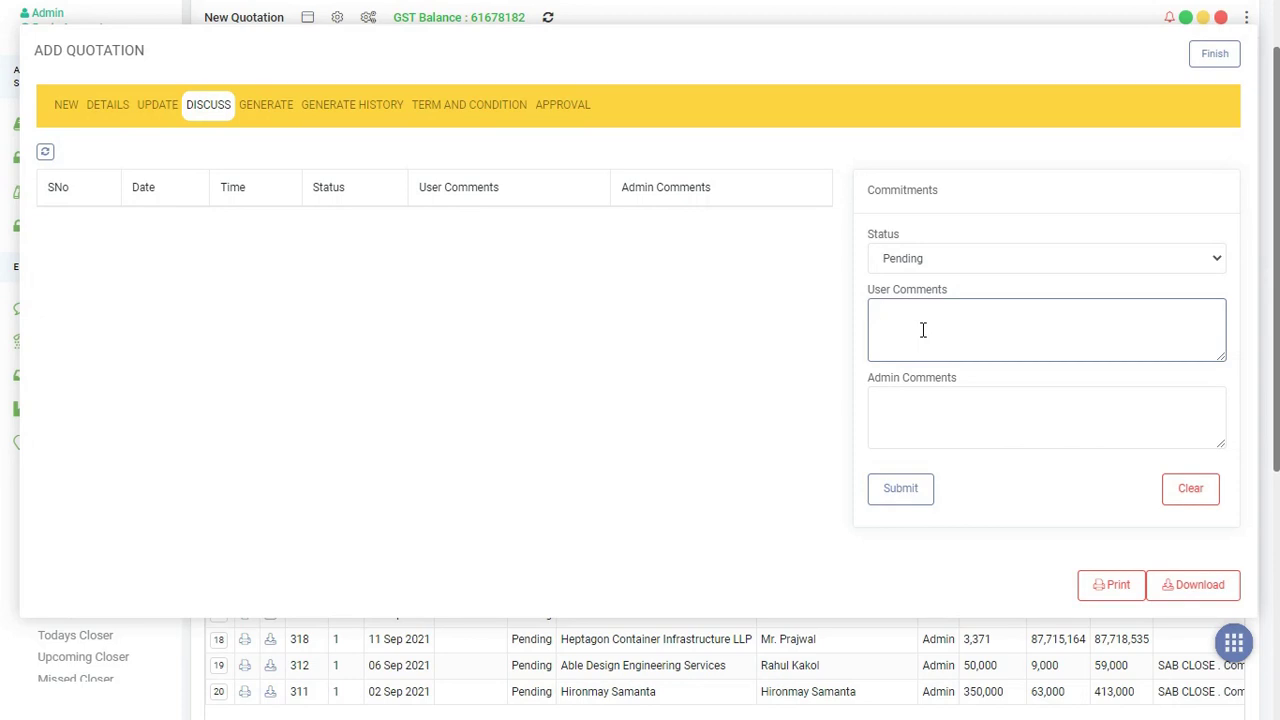
type("discussuoi")
left_click(923, 490)
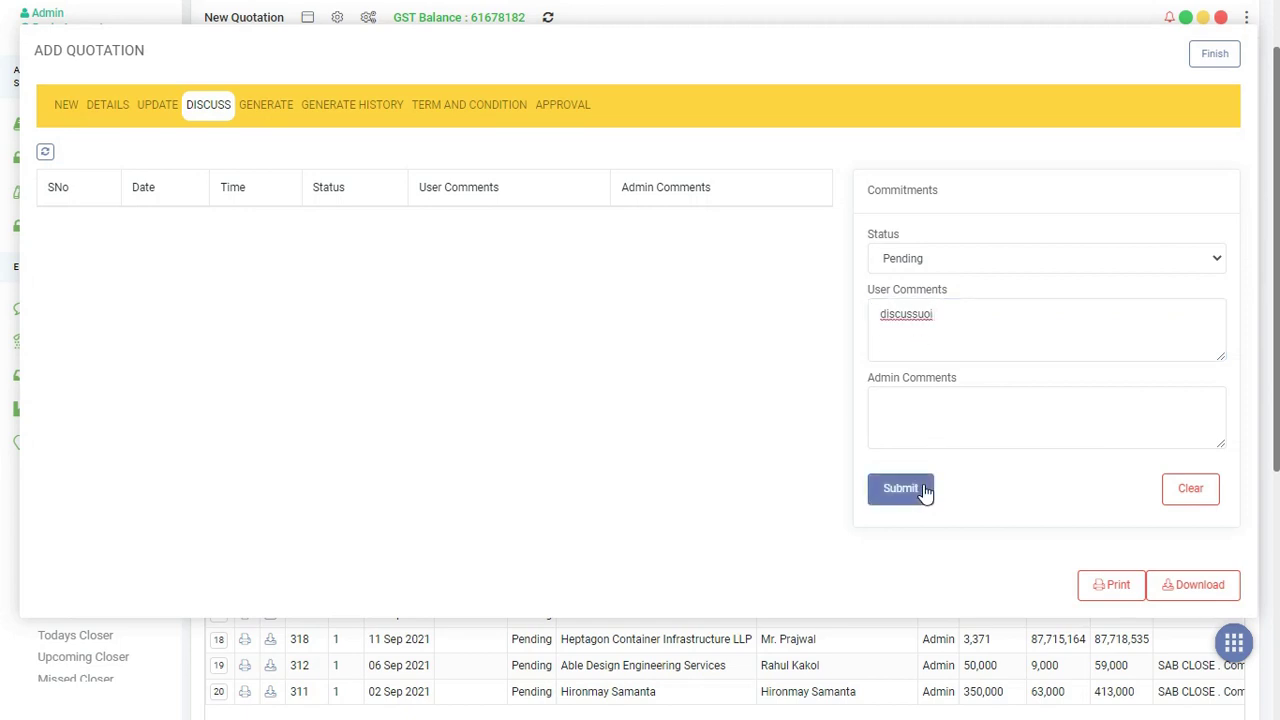
left_click(213, 122)
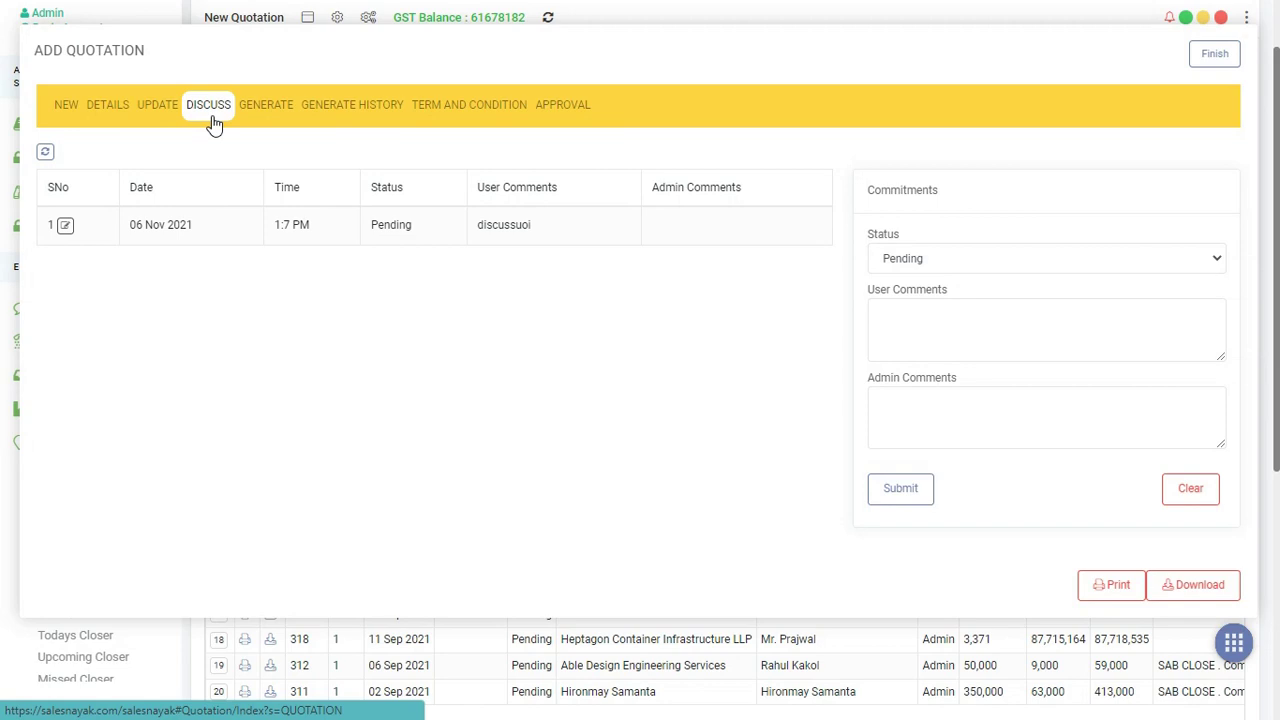
Generate a proforma from the quotation with both products, and save it
left_click(262, 120)
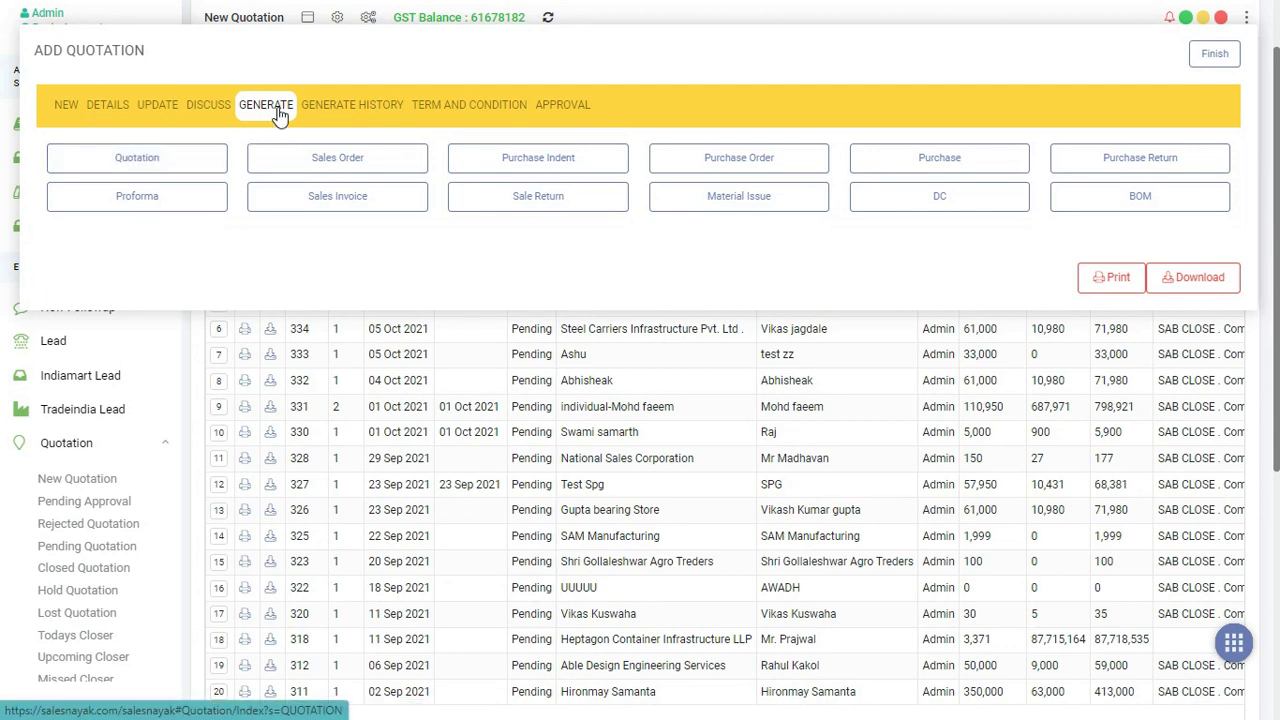
left_click(206, 199)
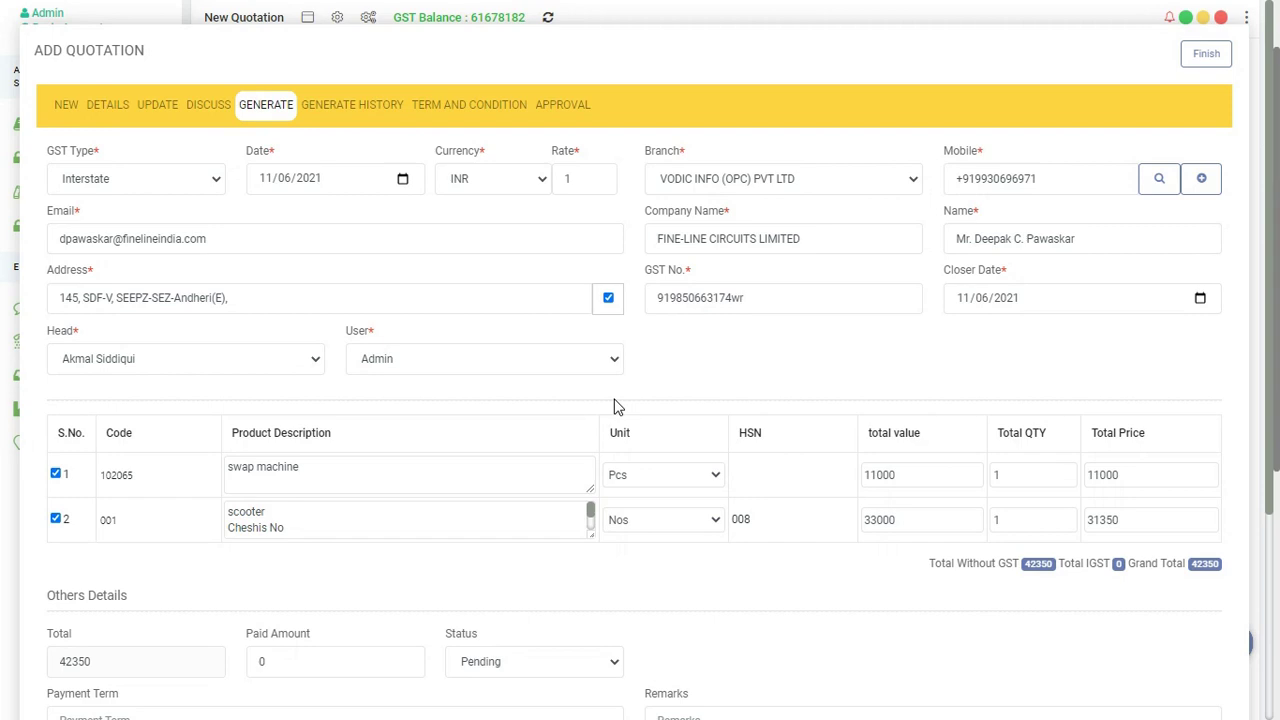
scroll(617, 407, "down", 1)
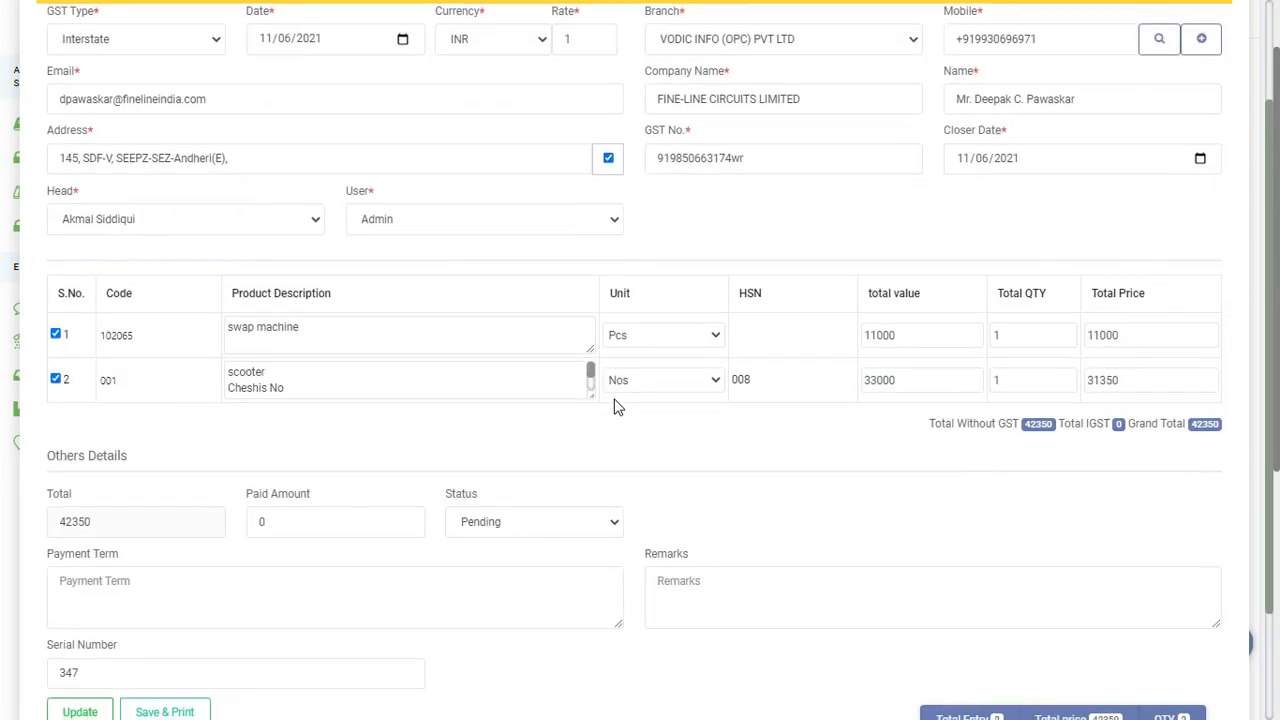
scroll(617, 407, "down", 1)
left_click(297, 381)
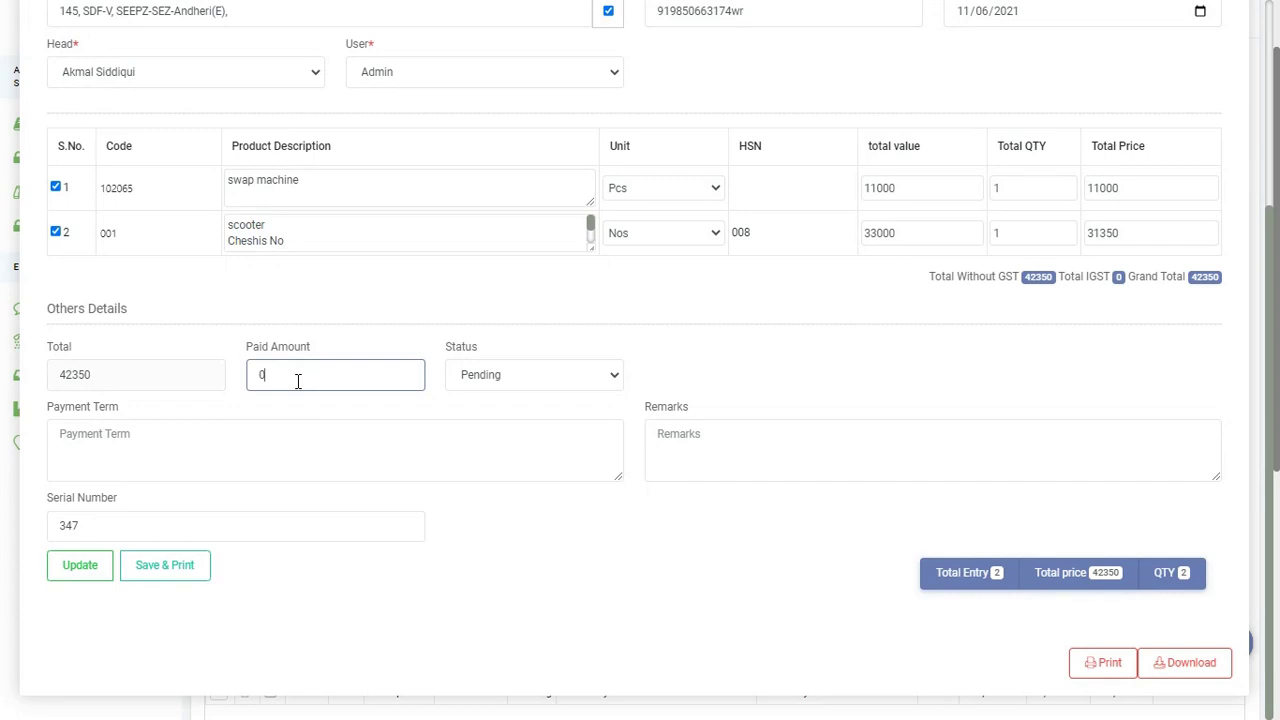
left_click(82, 569)
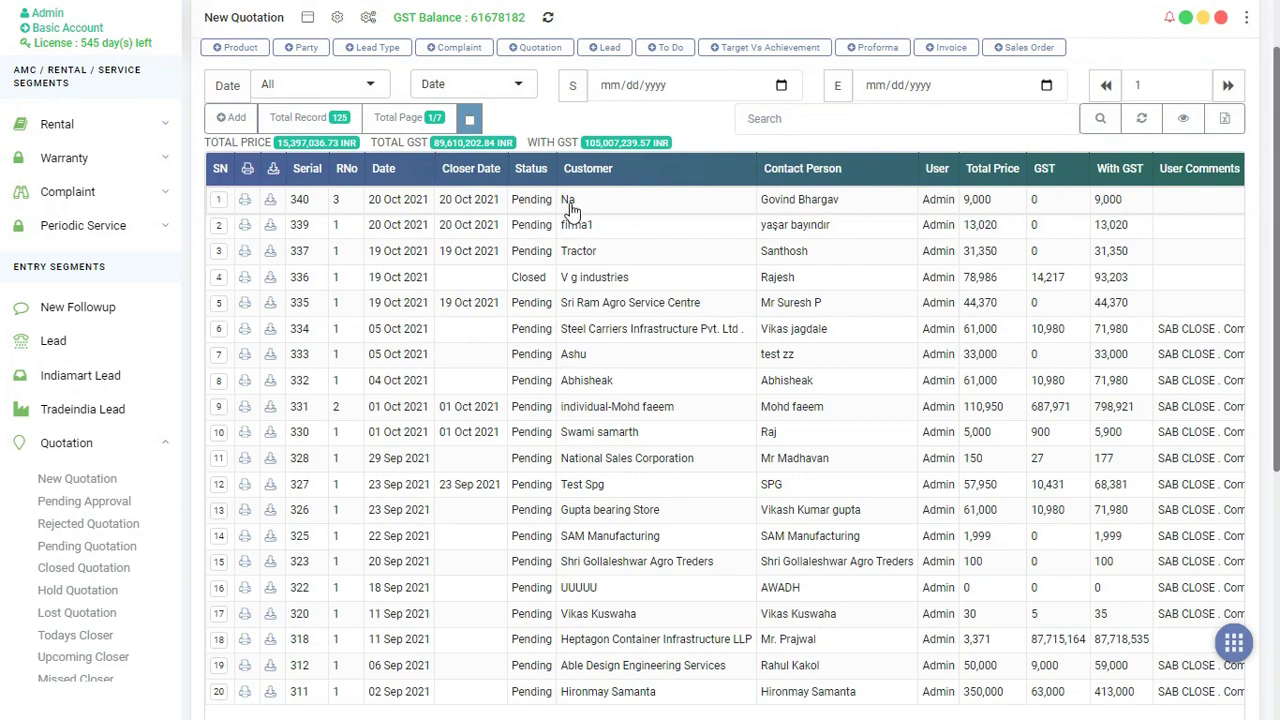
Examine the first listed quotation's generate history, terms and conditions editor and approval status options, and close its details
left_click(573, 201)
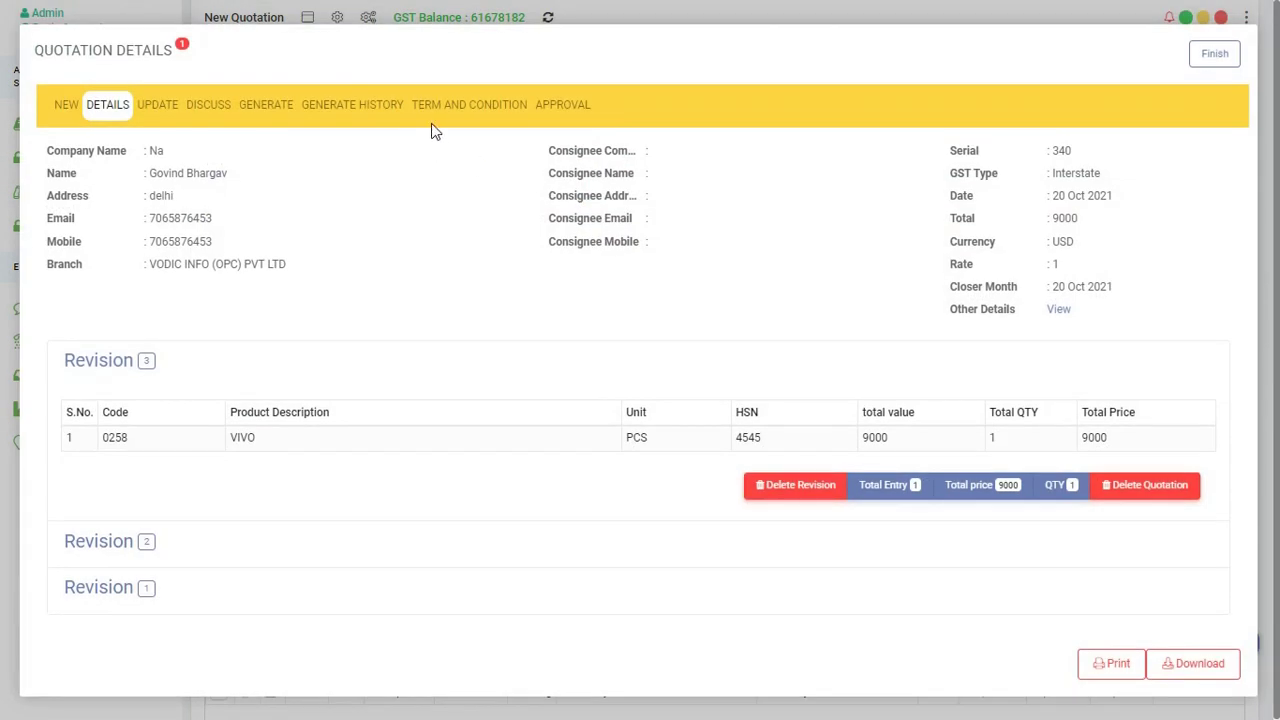
left_click(354, 106)
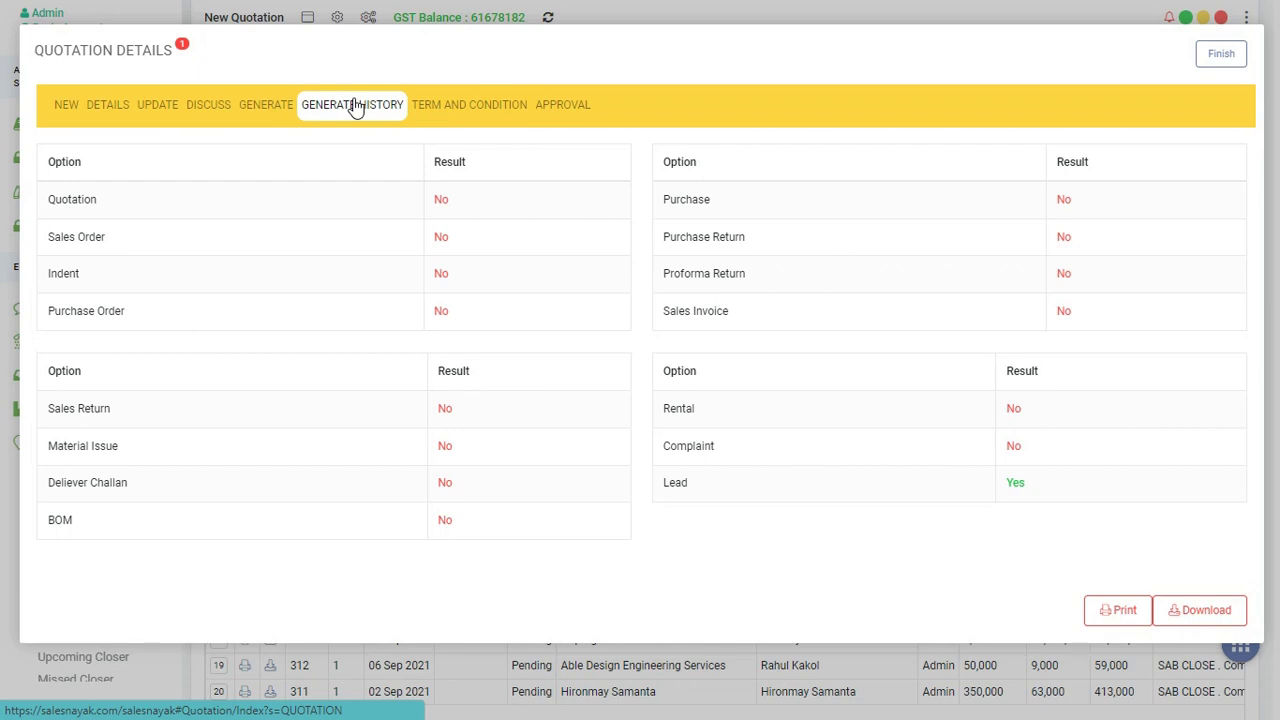
left_click(506, 110)
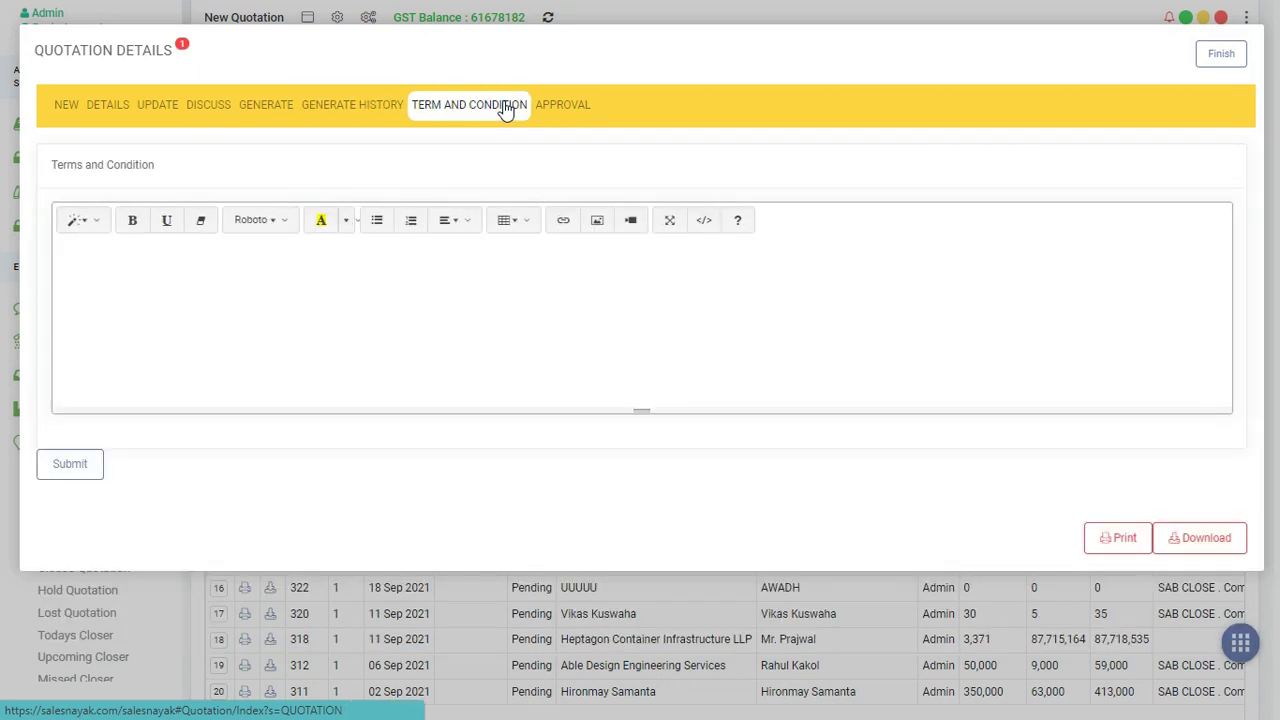
left_click(376, 278)
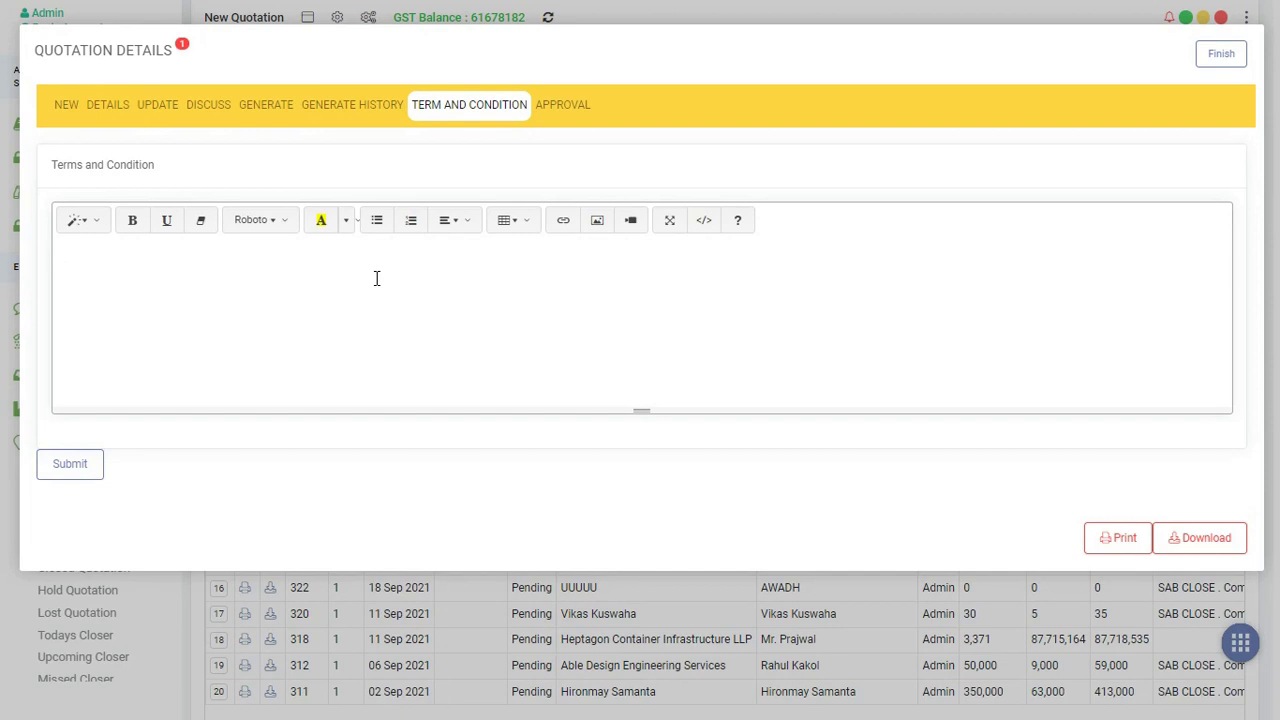
left_click(580, 114)
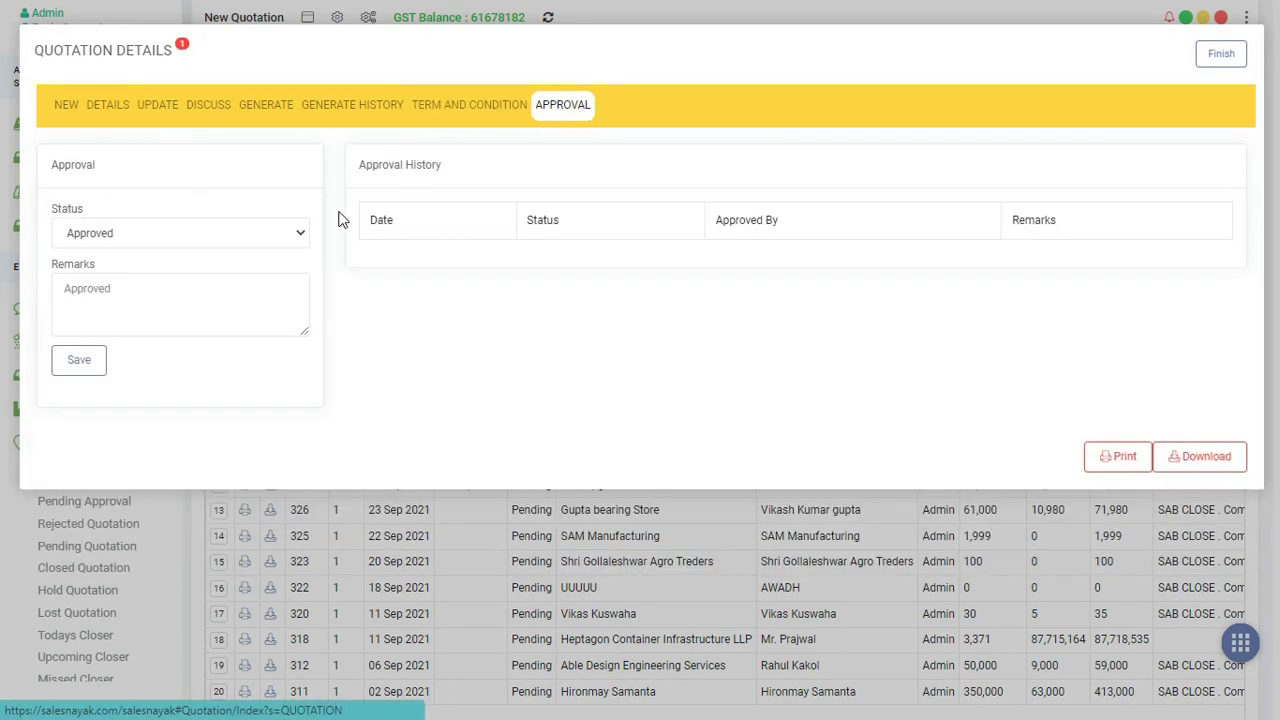
left_click(246, 240)
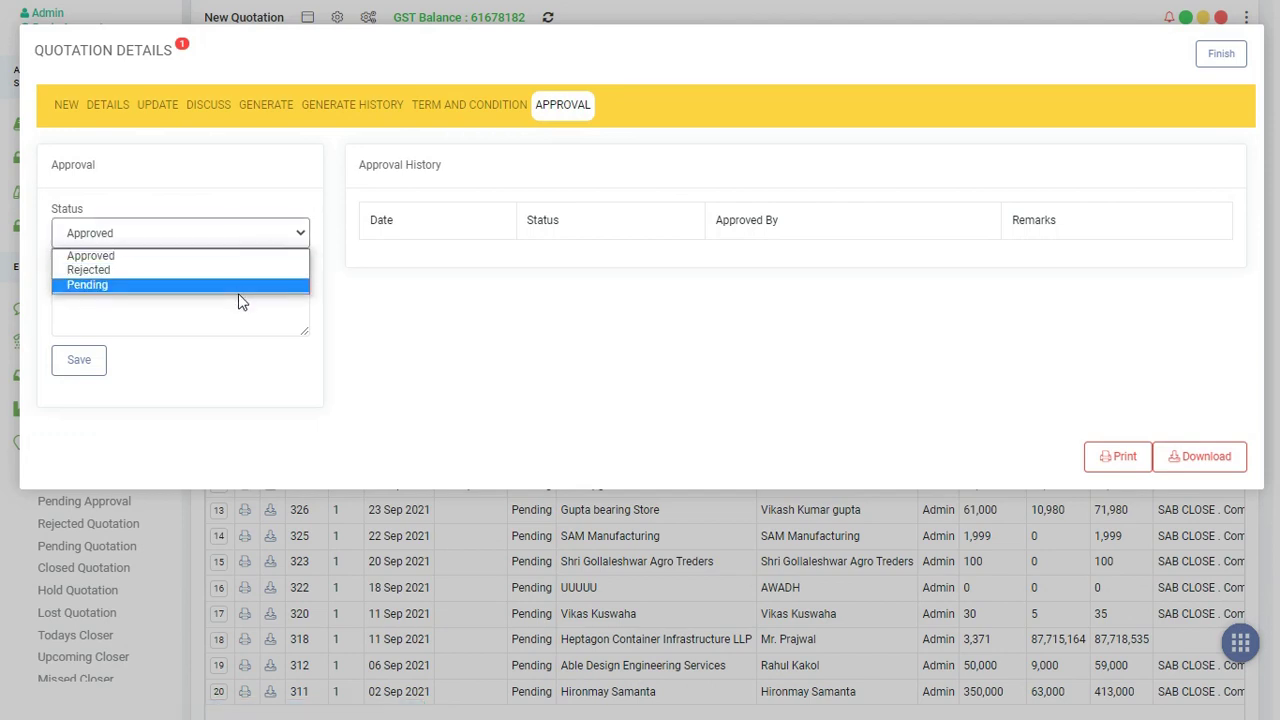
left_click(222, 230)
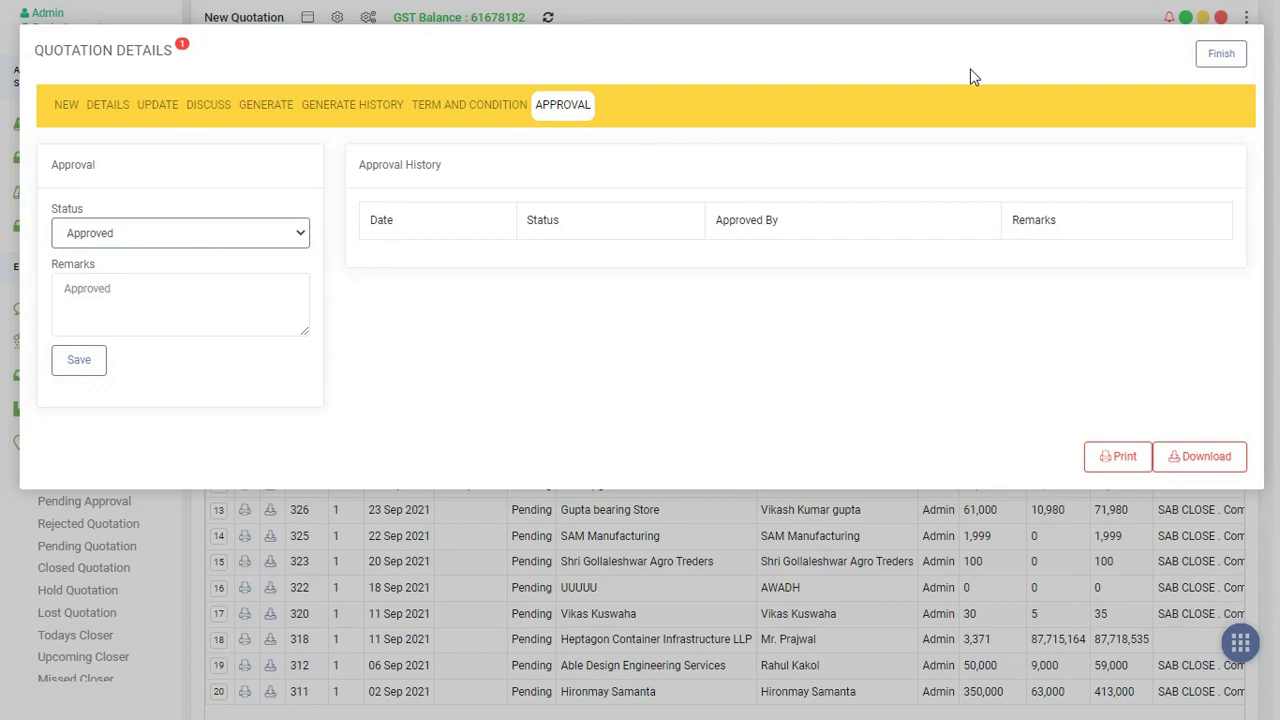
left_click(1219, 56)
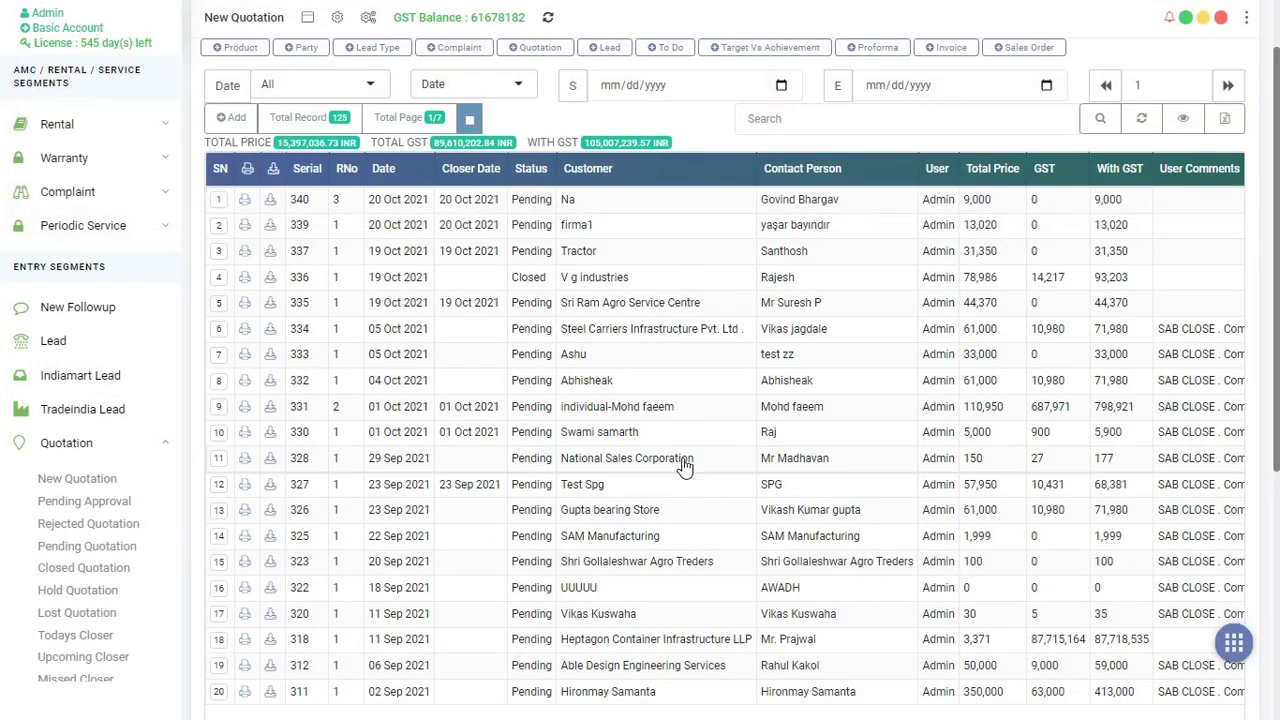
Open the FINE-LINE CIRCUITS LIMITED quotation from the pending approvals, and review its approval form and details
scroll(686, 465, "down", 1)
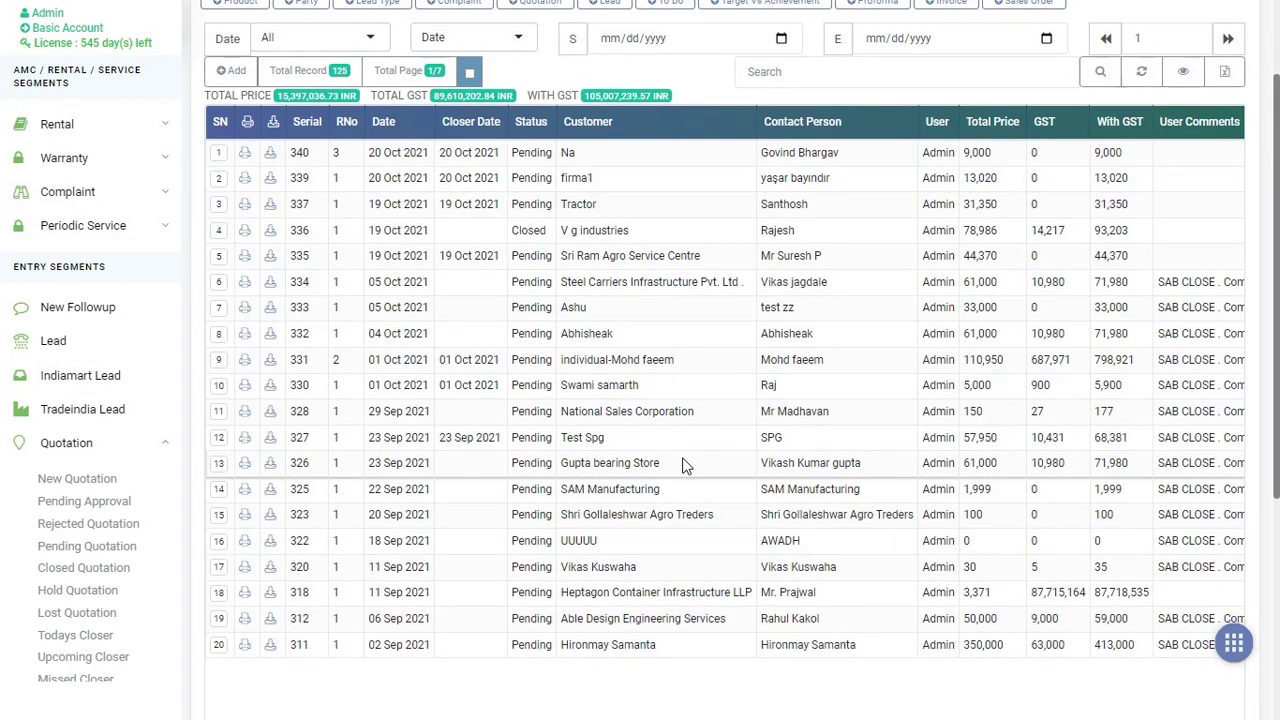
scroll(312, 333, "right", 5)
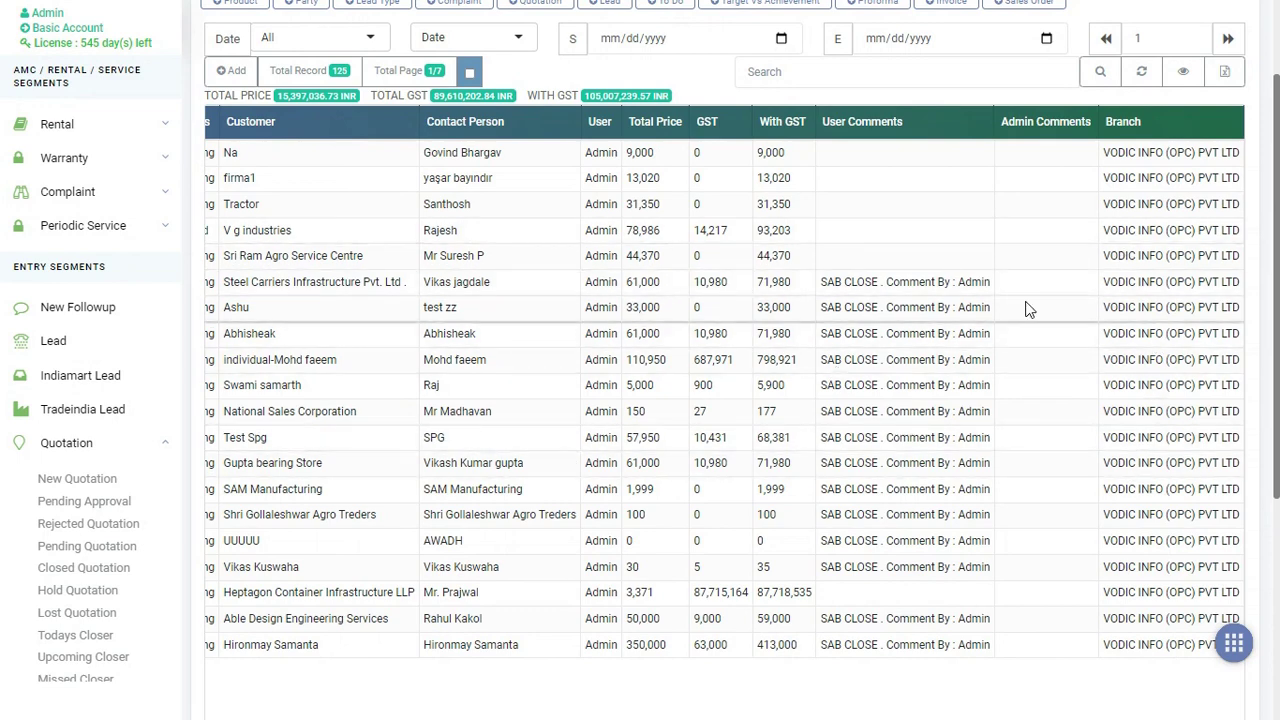
scroll(1025, 308, "left", 5)
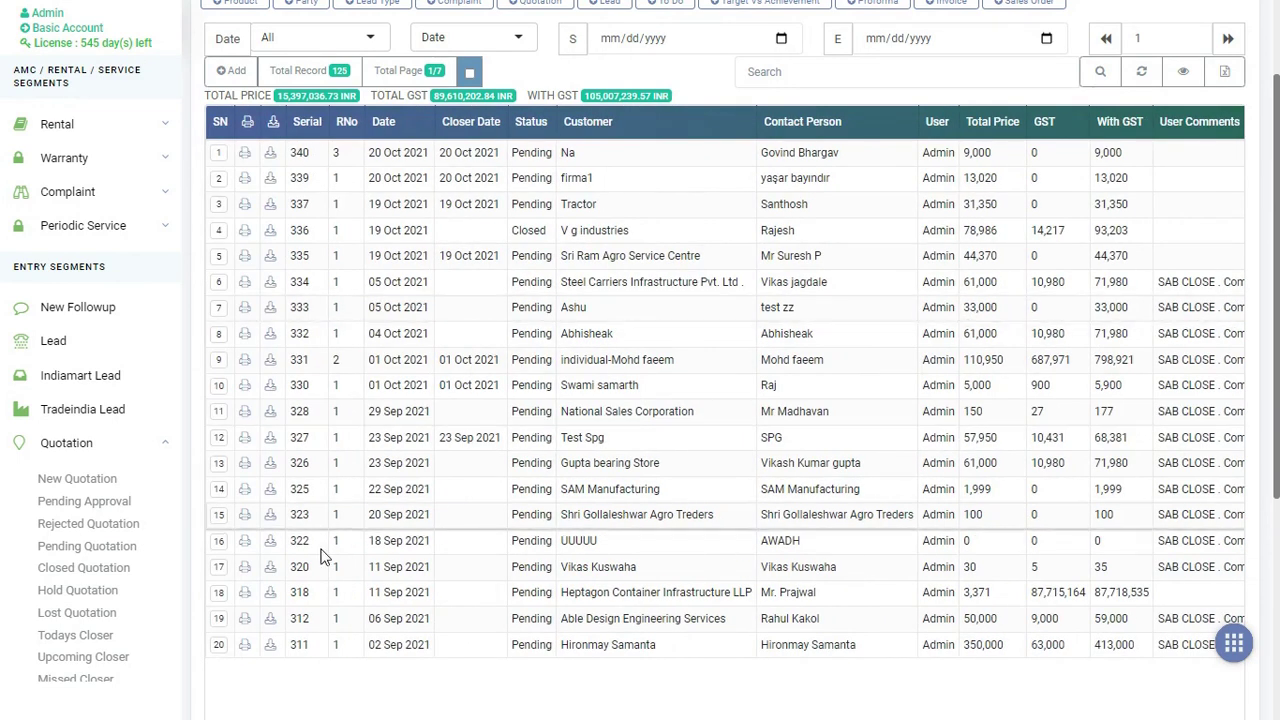
left_click(100, 508)
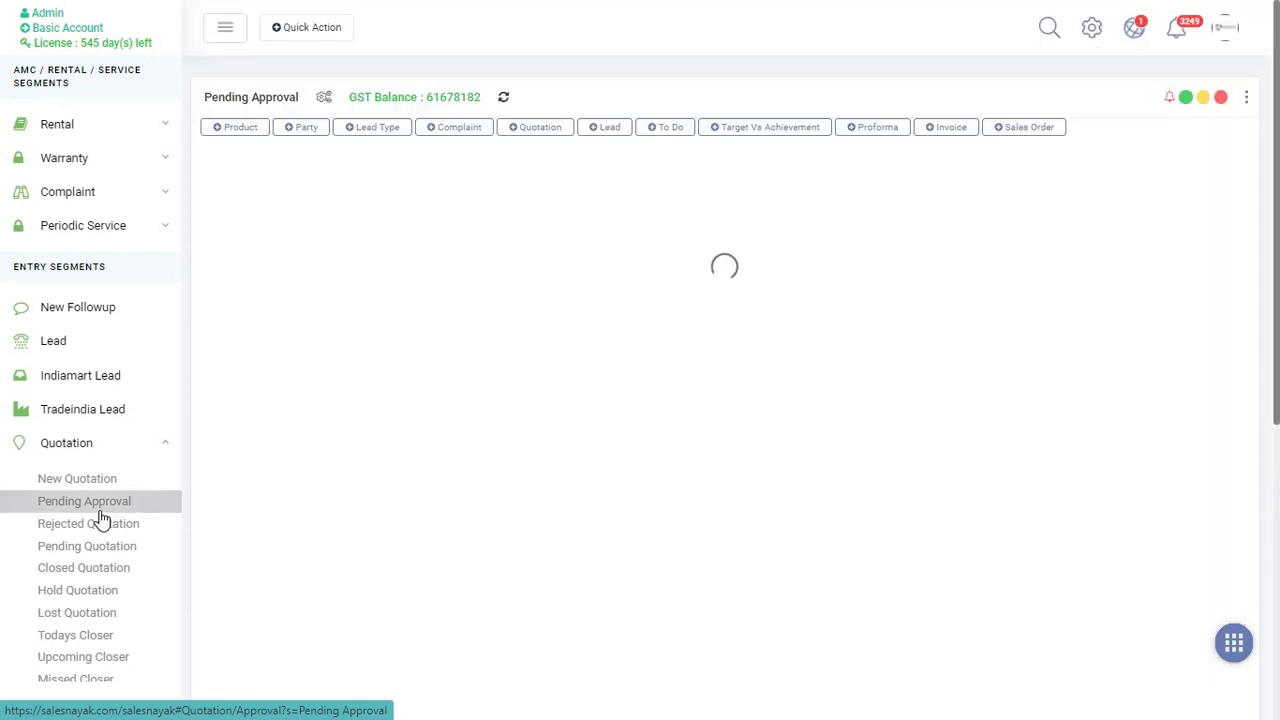
scroll(136, 418, "down", 2)
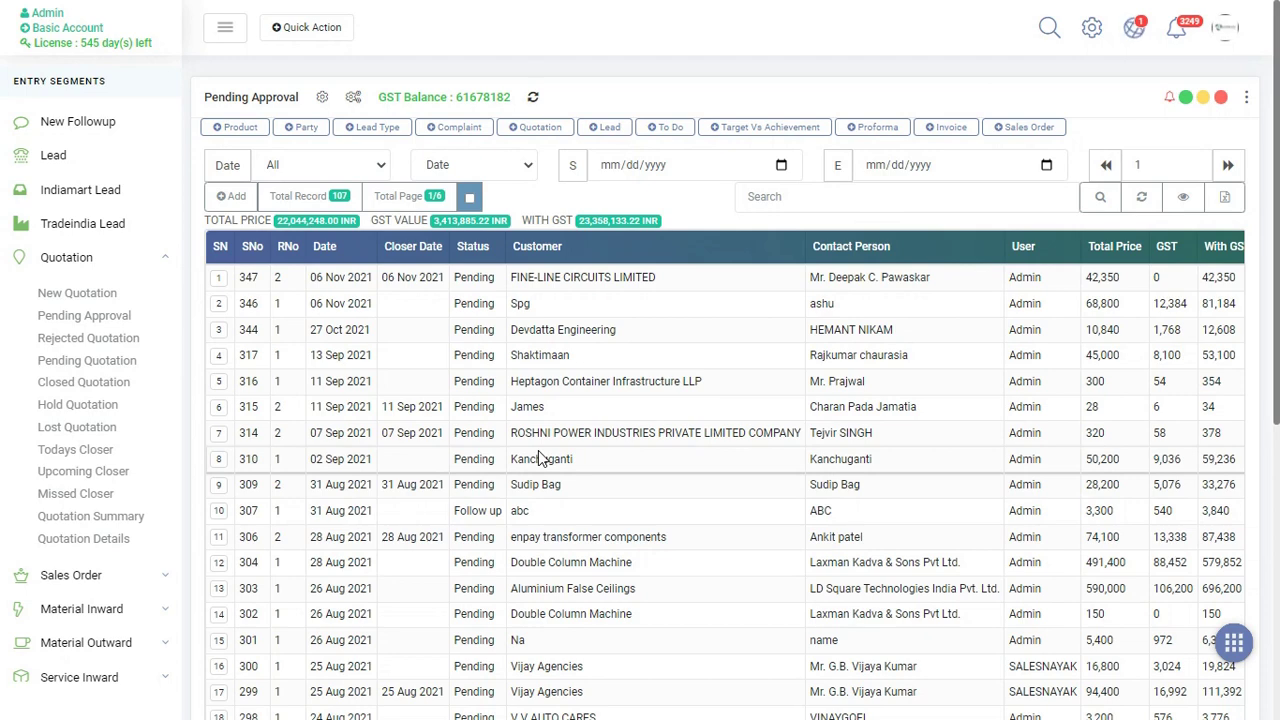
left_click(581, 285)
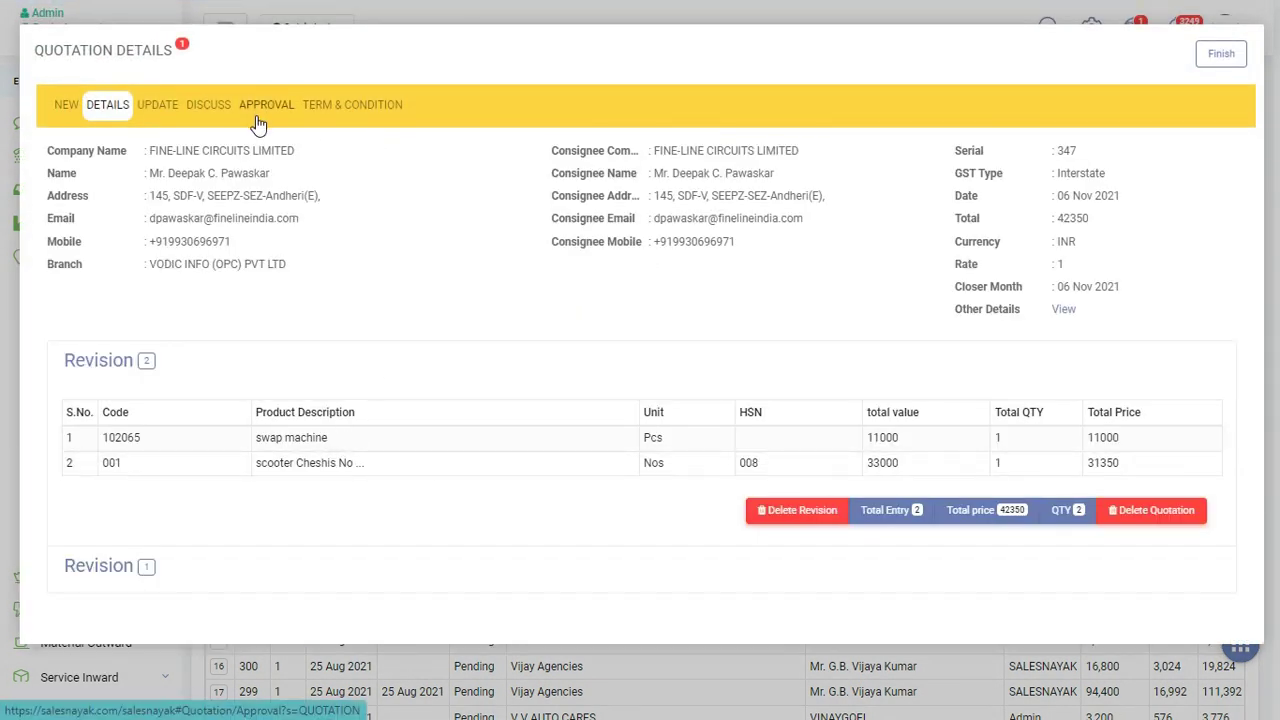
left_click(258, 120)
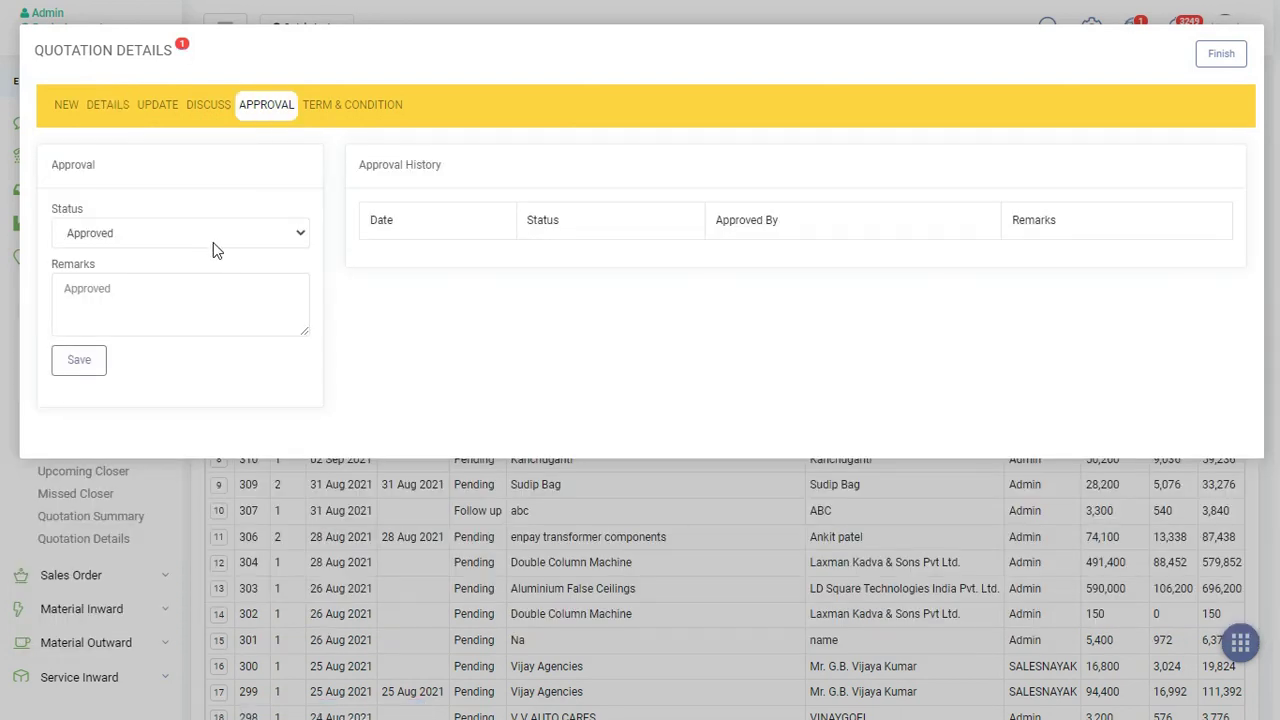
left_click(107, 114)
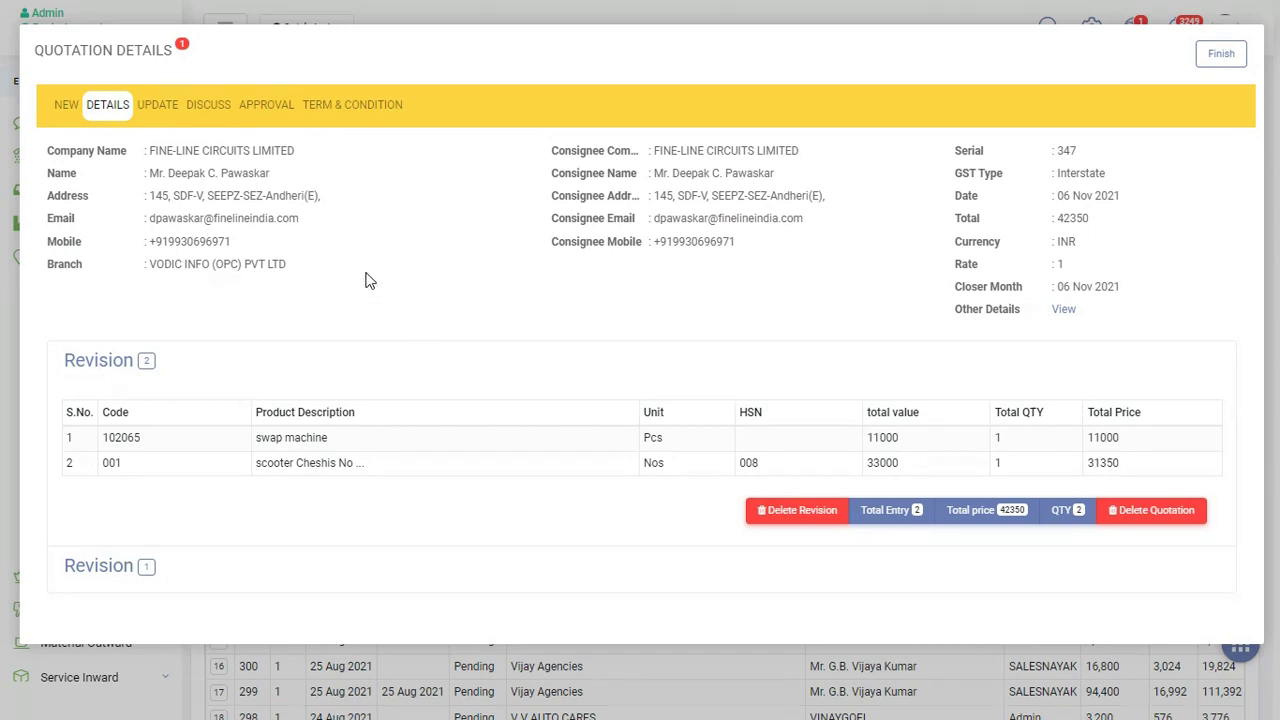
Approve the FINE-LINE CIRCUITS LIMITED quotation with status Approved and the remark "ok", and save the approval
left_click(268, 112)
left_click(241, 295)
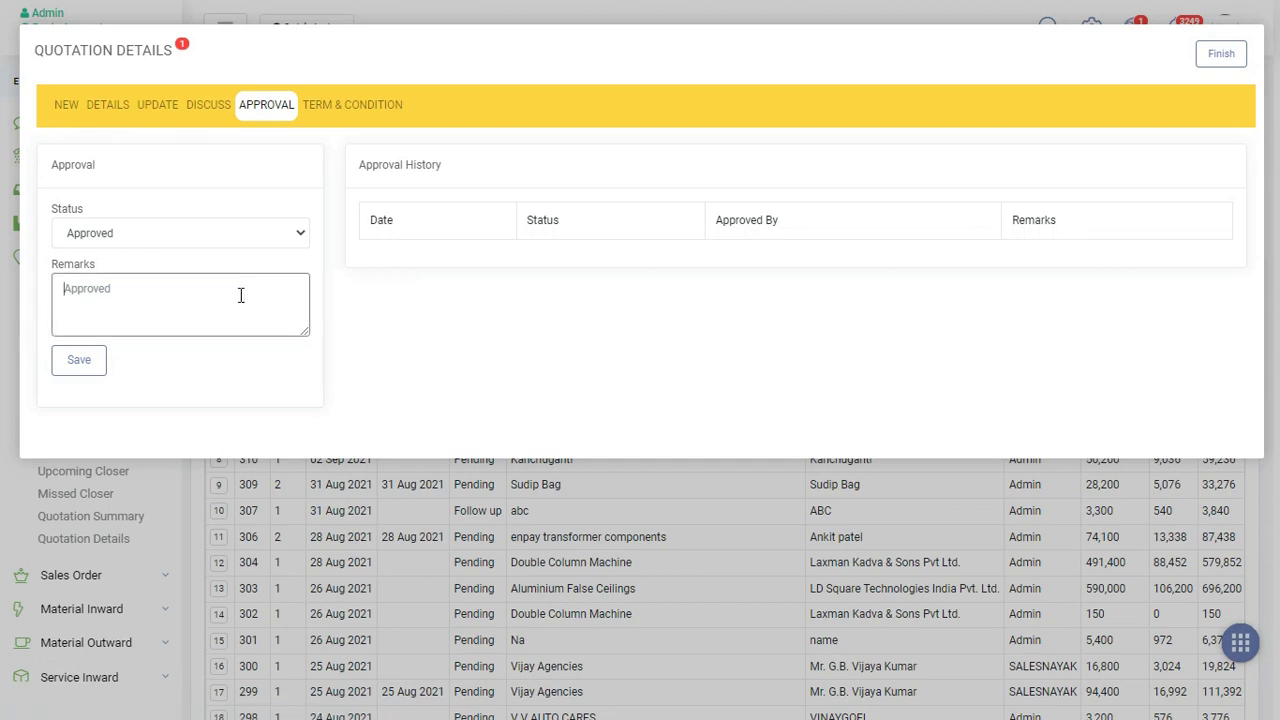
left_click(192, 238)
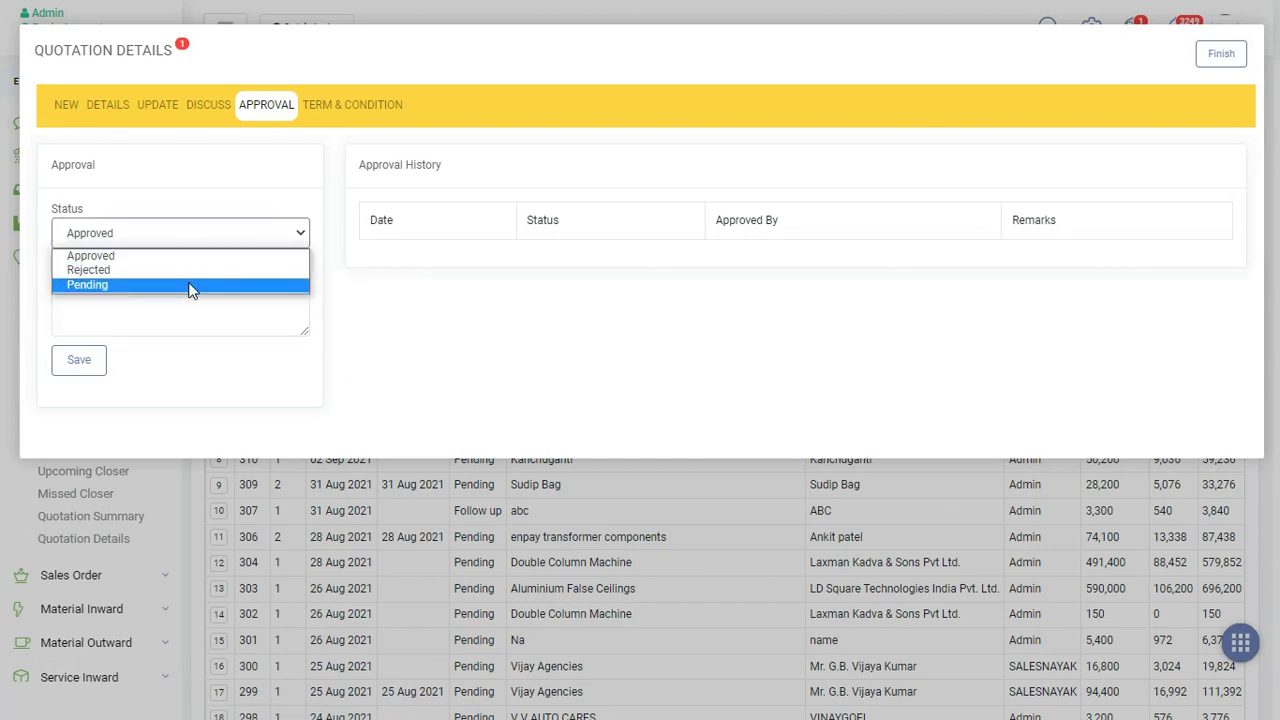
left_click(171, 258)
left_click(173, 278)
type("ok")
left_click(86, 358)
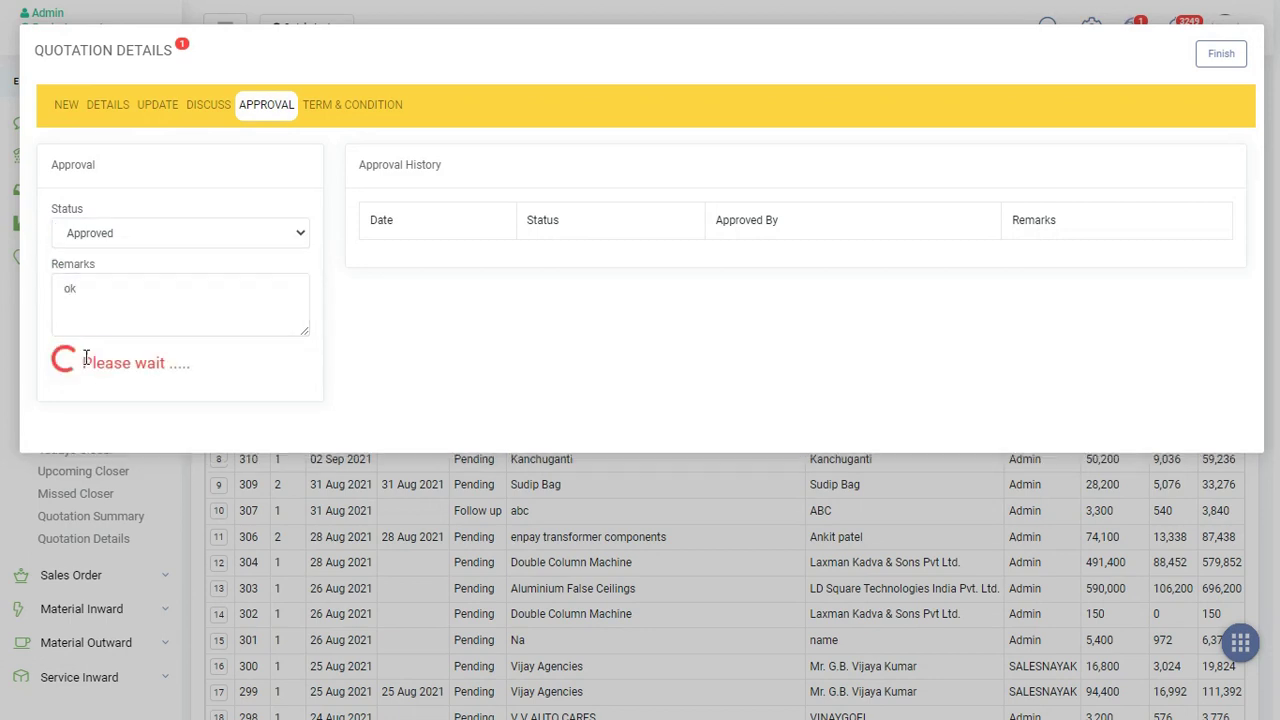
Check the date, status and approver in the quotation's approval history, and close the quotation details
left_click(271, 106)
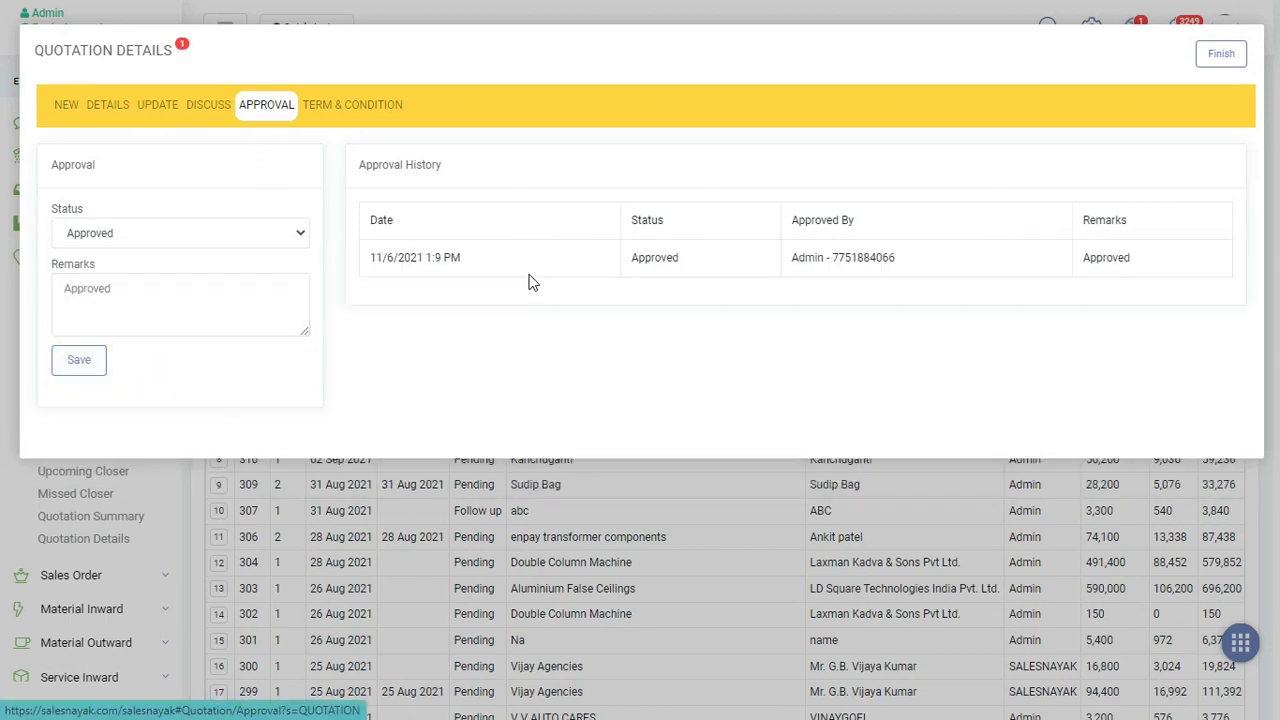
triple_click(384, 263)
triple_click(632, 264)
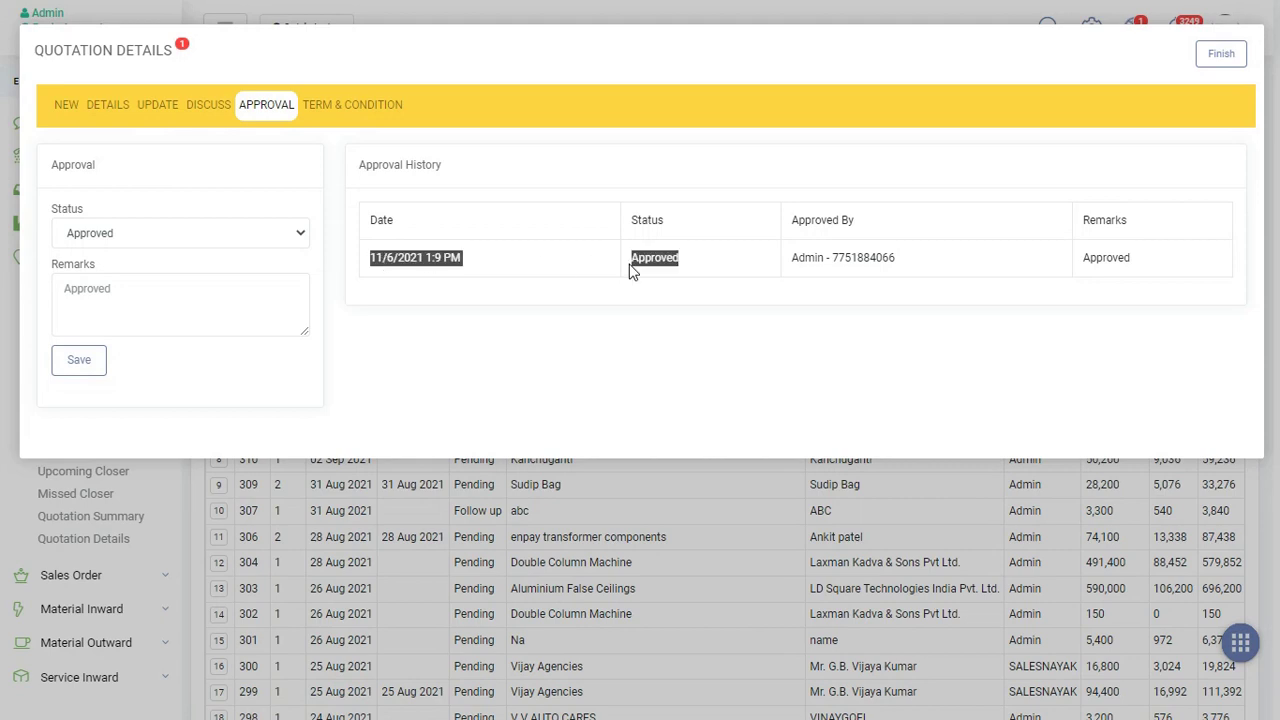
double_click(834, 257)
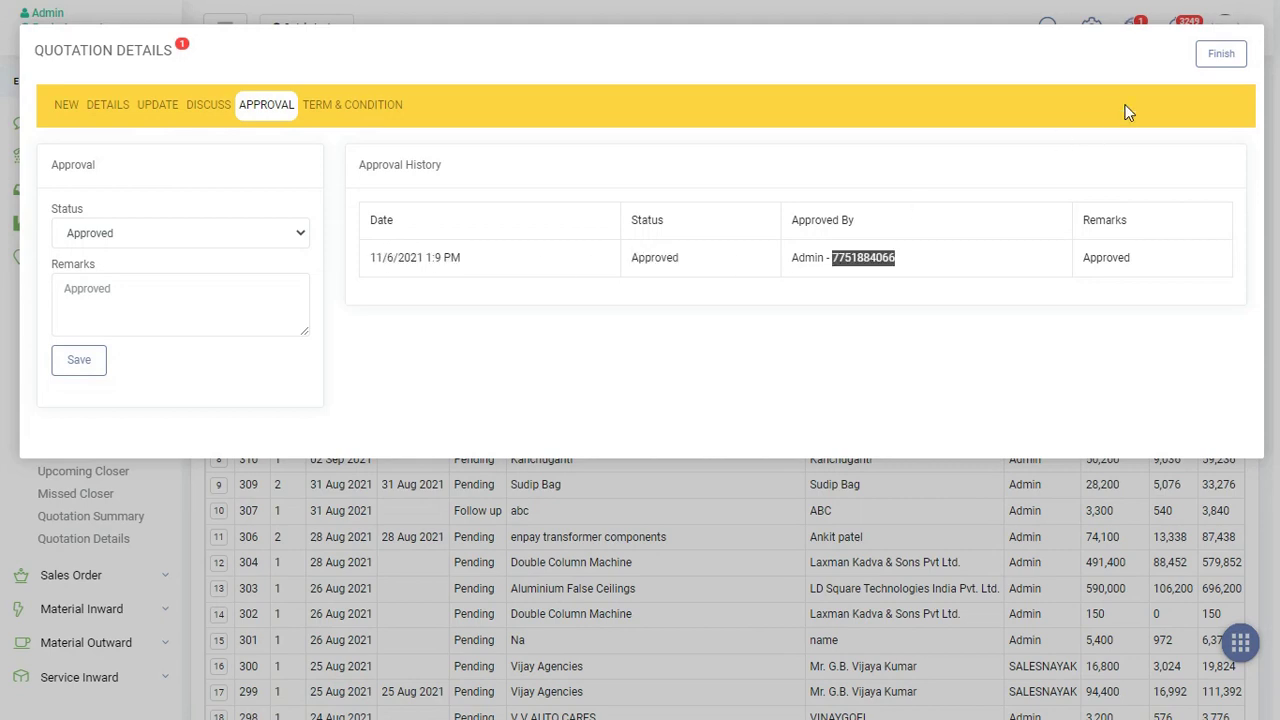
left_click(1224, 56)
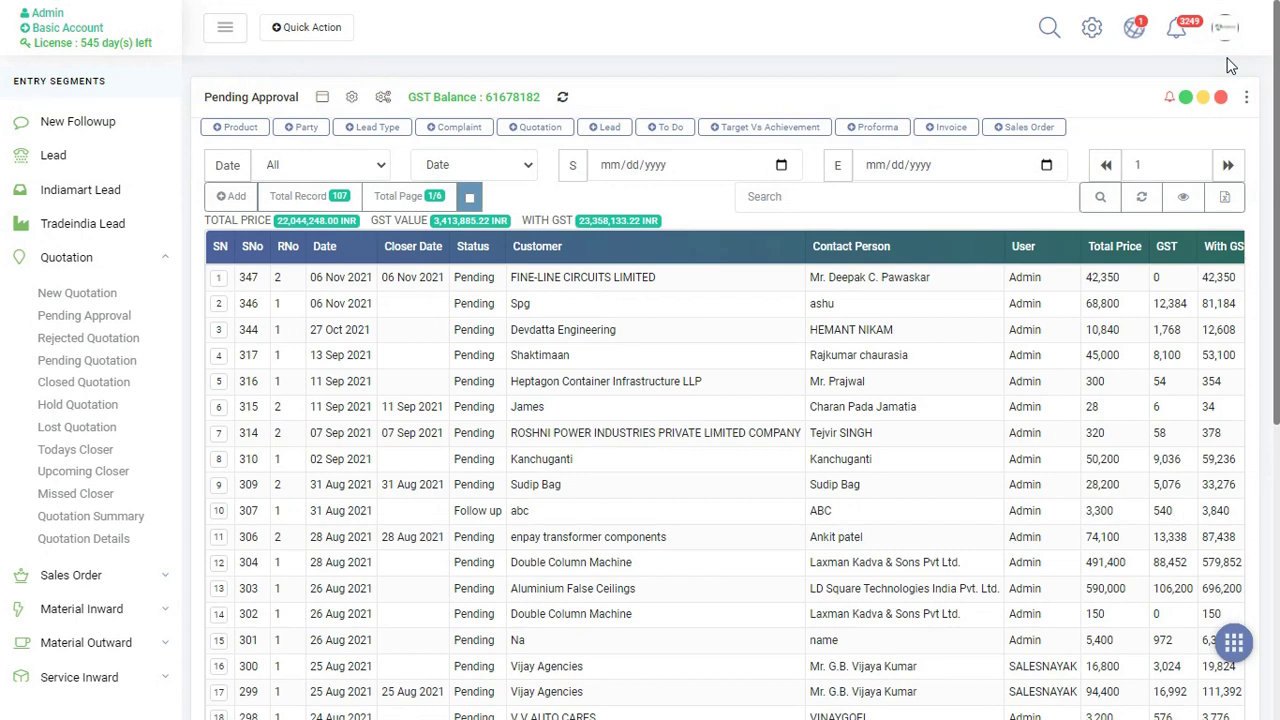
View the rejected, pending, closed and hold quotation lists in turn
left_click(129, 341)
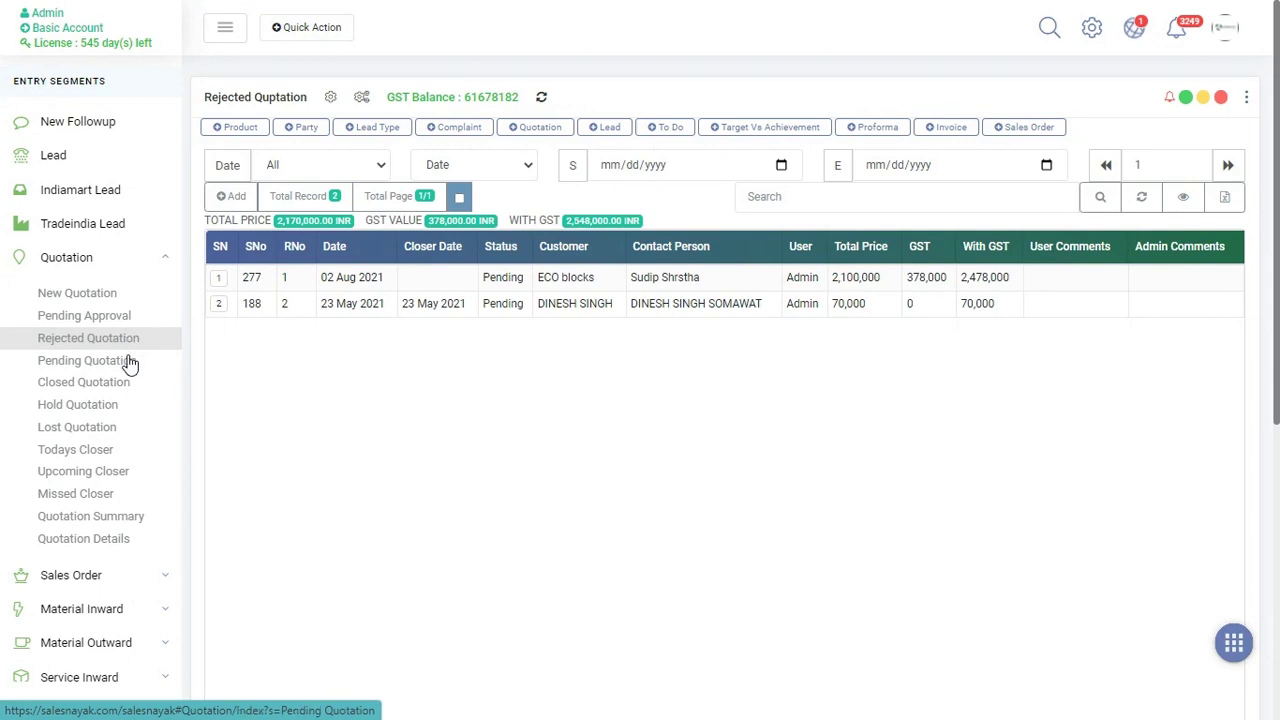
left_click(129, 362)
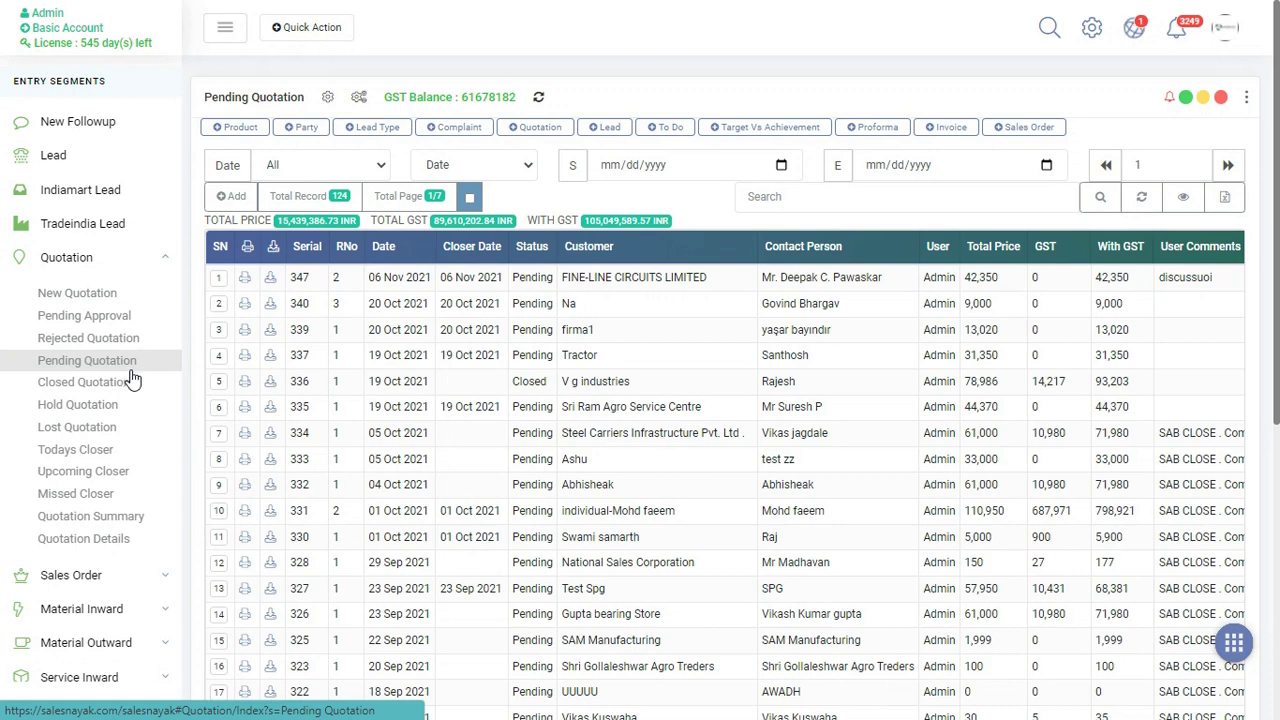
left_click(146, 388)
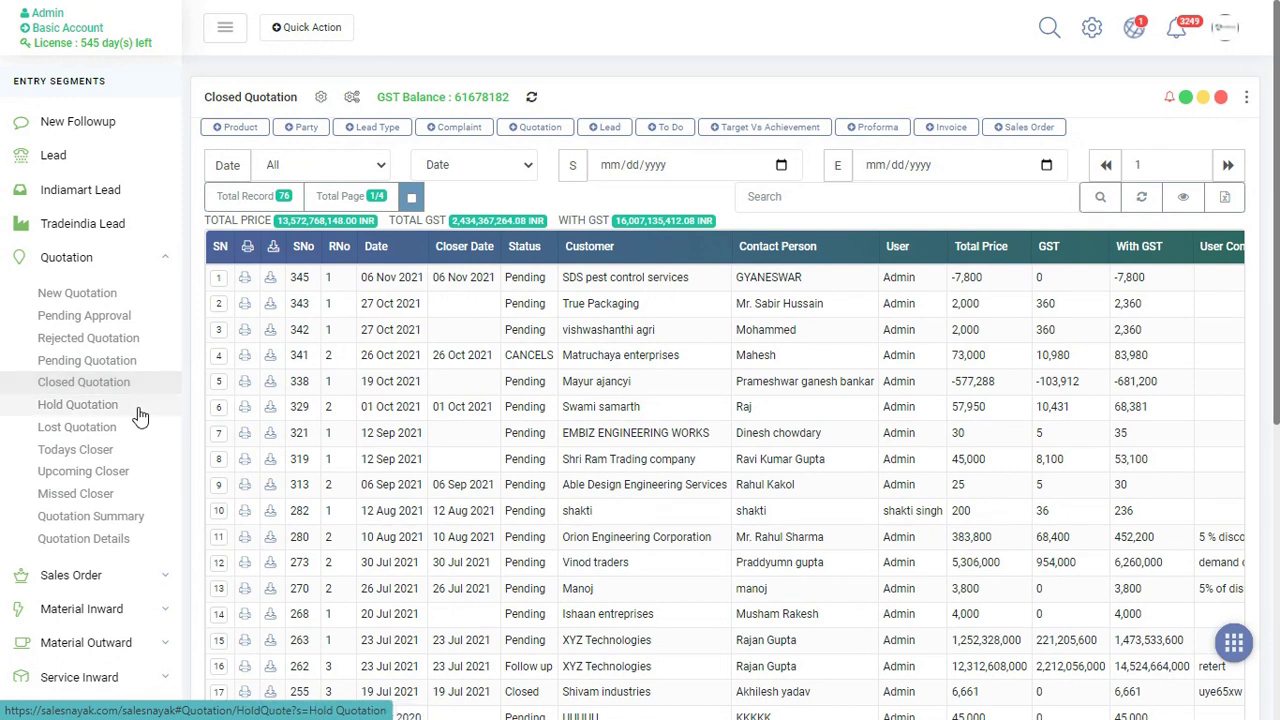
left_click(138, 408)
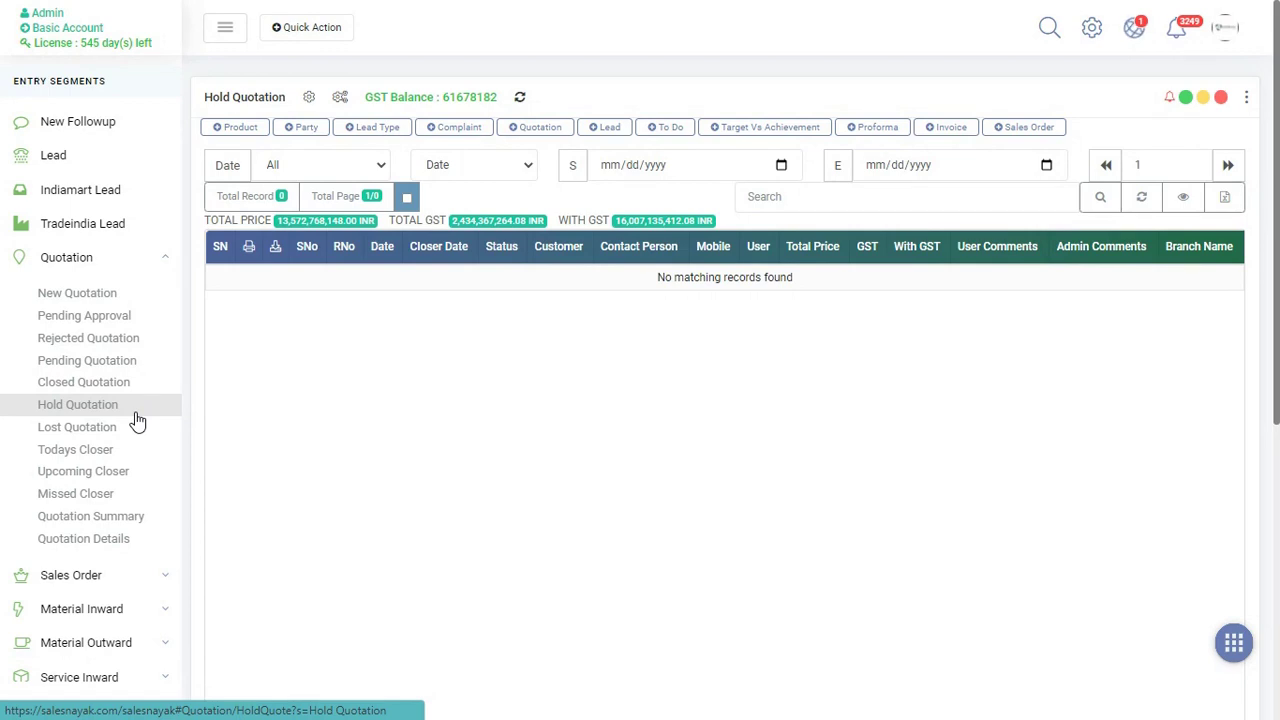
View the lost quotations and today's closers, and review the details of the FINE-LINE CIRCUITS LIMITED quotation due today
left_click(134, 435)
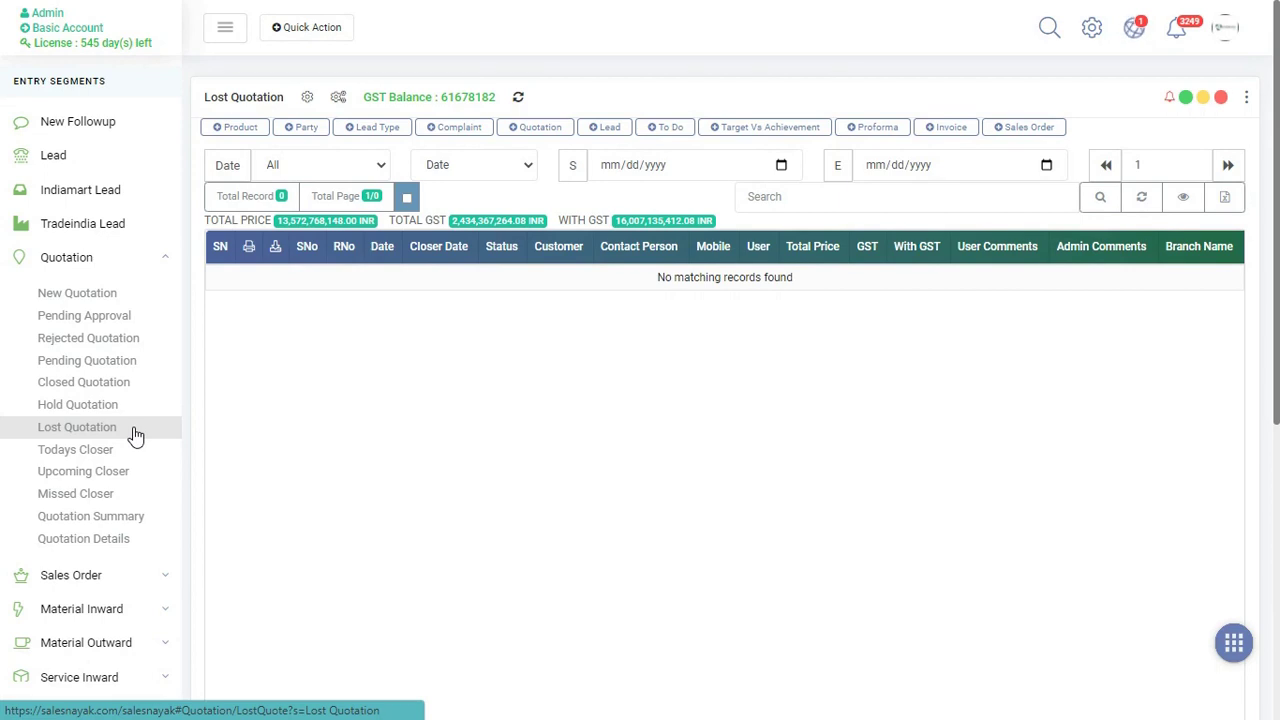
left_click(109, 457)
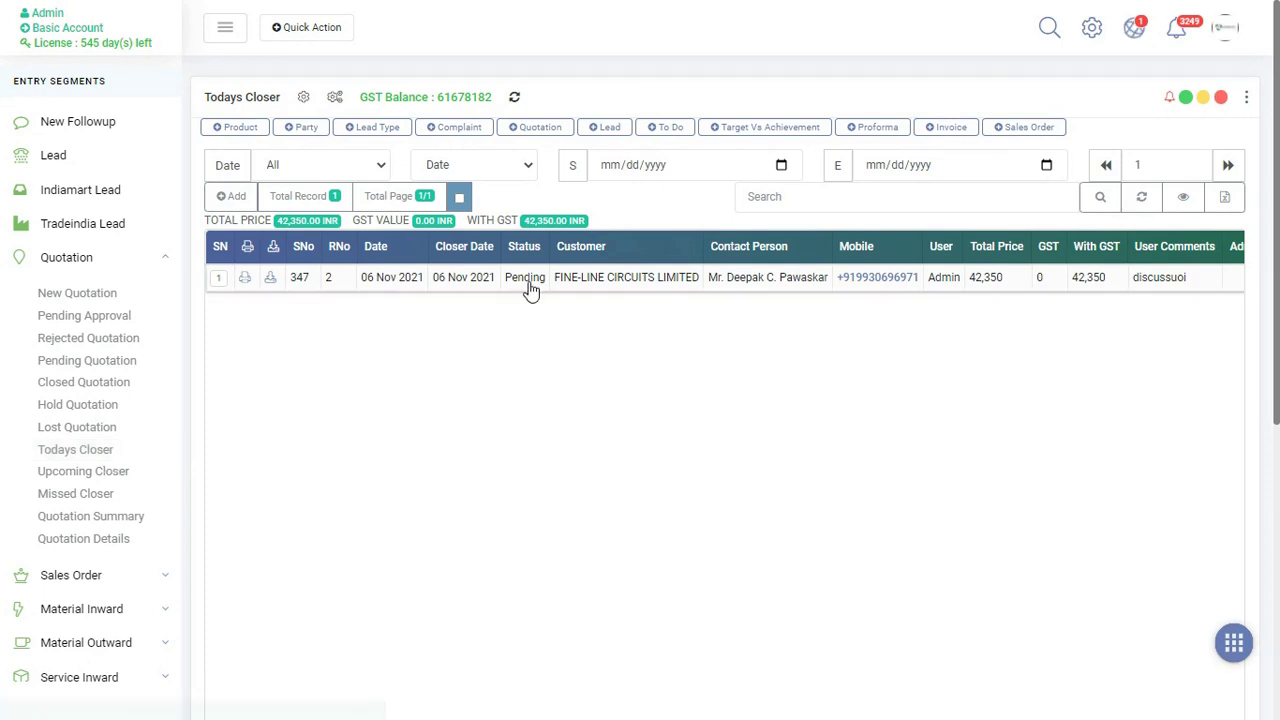
left_click(586, 282)
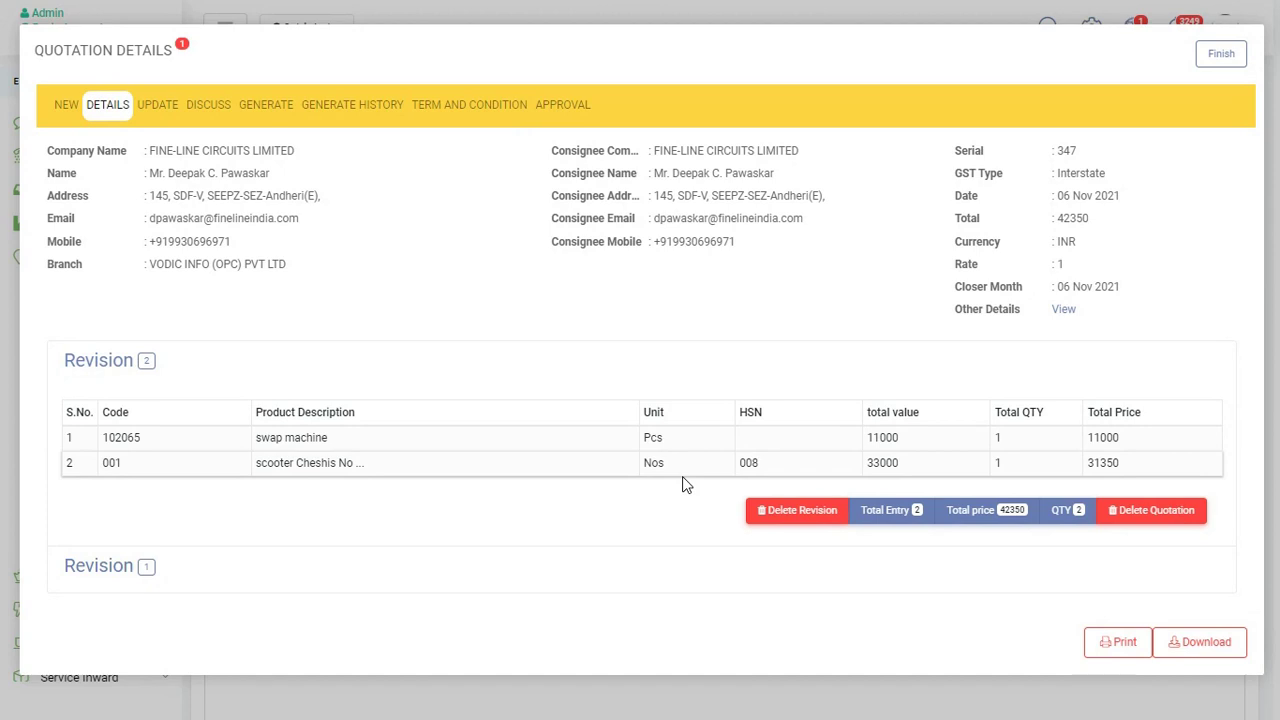
left_click(1221, 56)
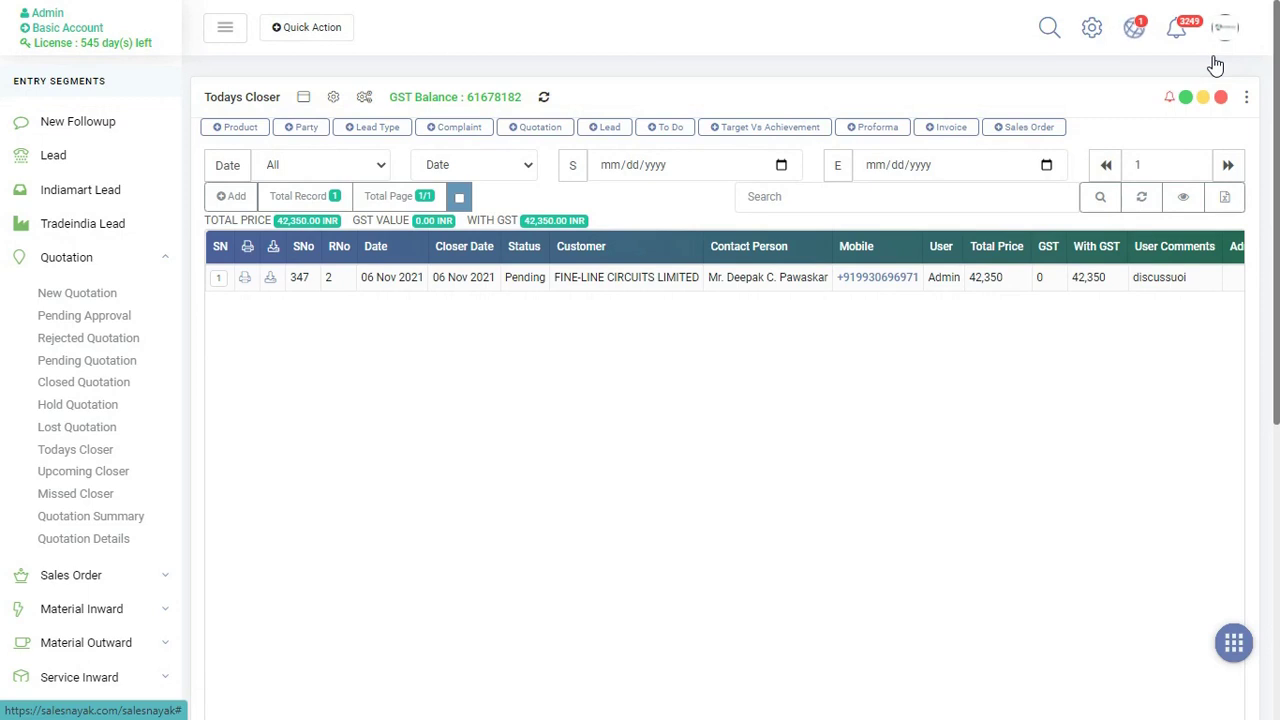
View the upcoming closers, the missed closers and the quotation summary in turn
left_click(129, 477)
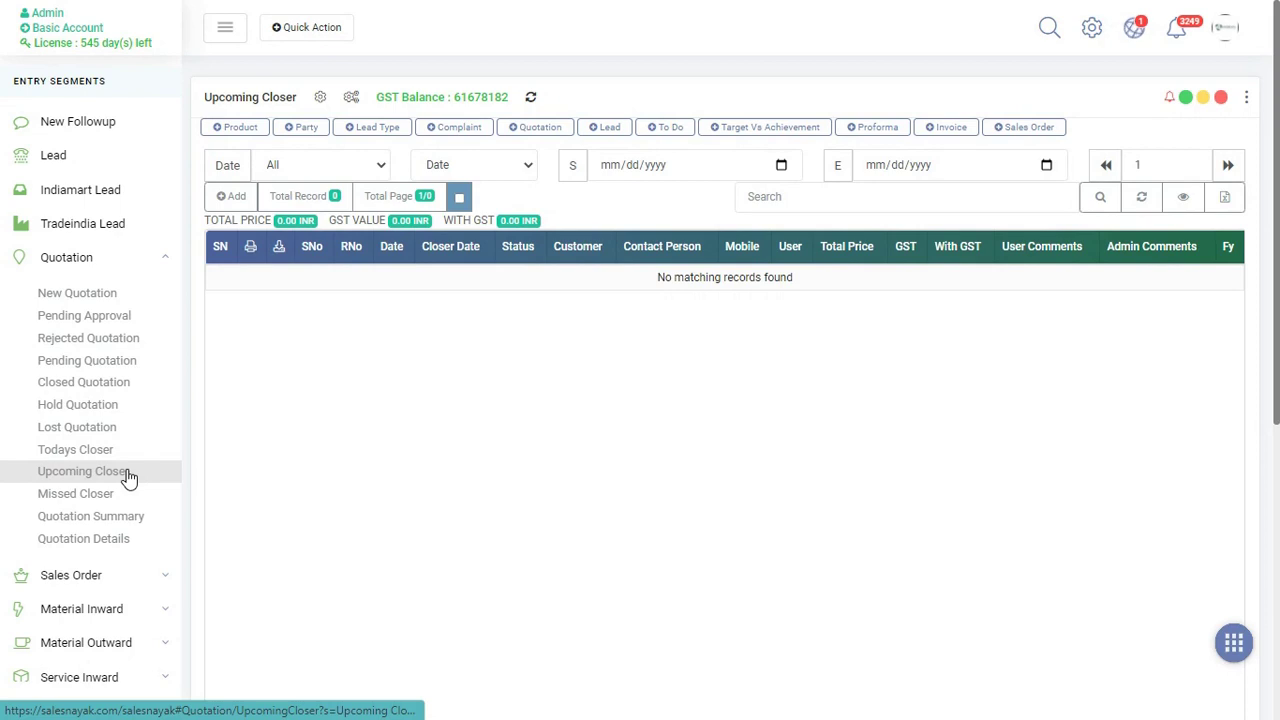
left_click(120, 495)
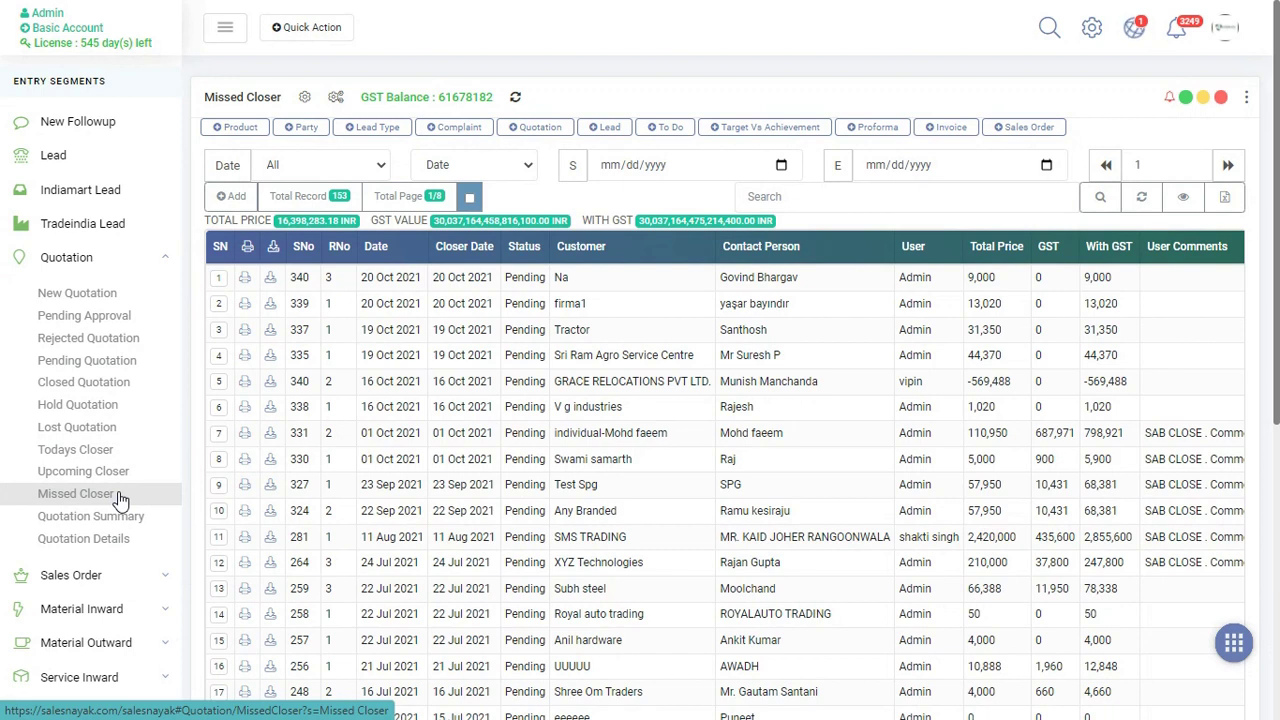
left_click(105, 523)
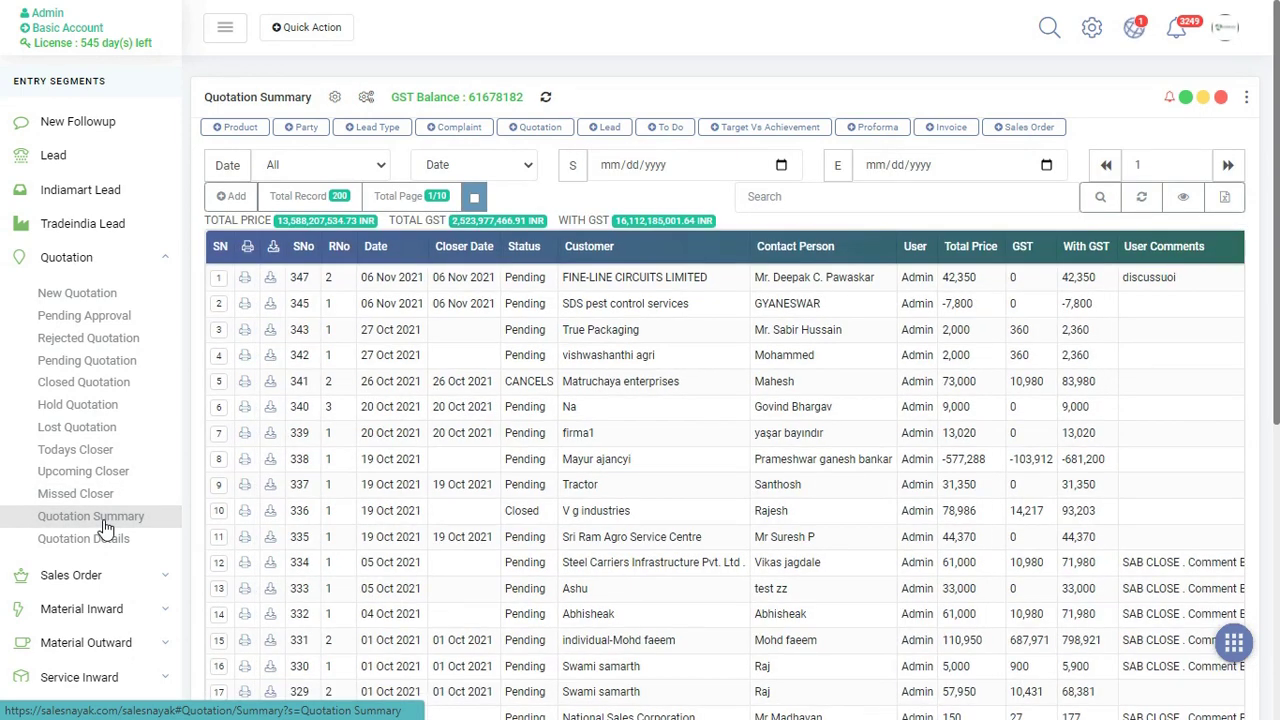
scroll(408, 486, "down", 2)
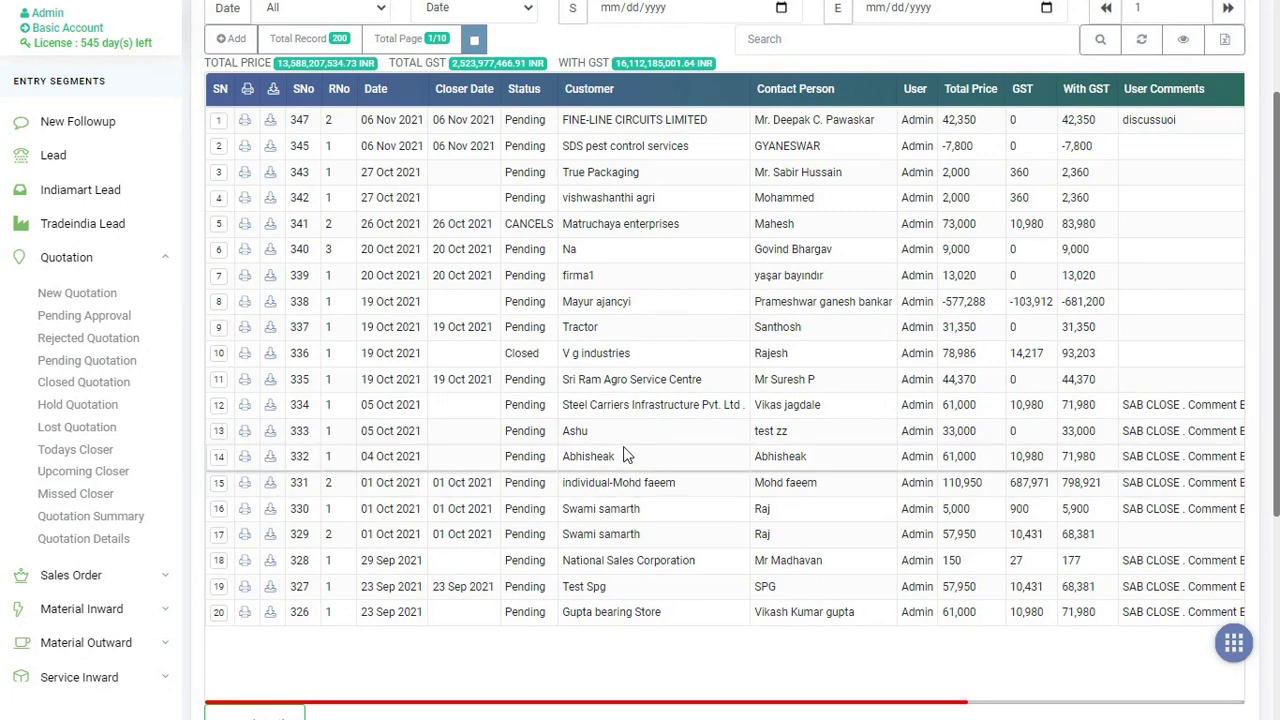
Open the item-wise quotation details, look over the product columns, and search the records for "laptop"
left_click(143, 540)
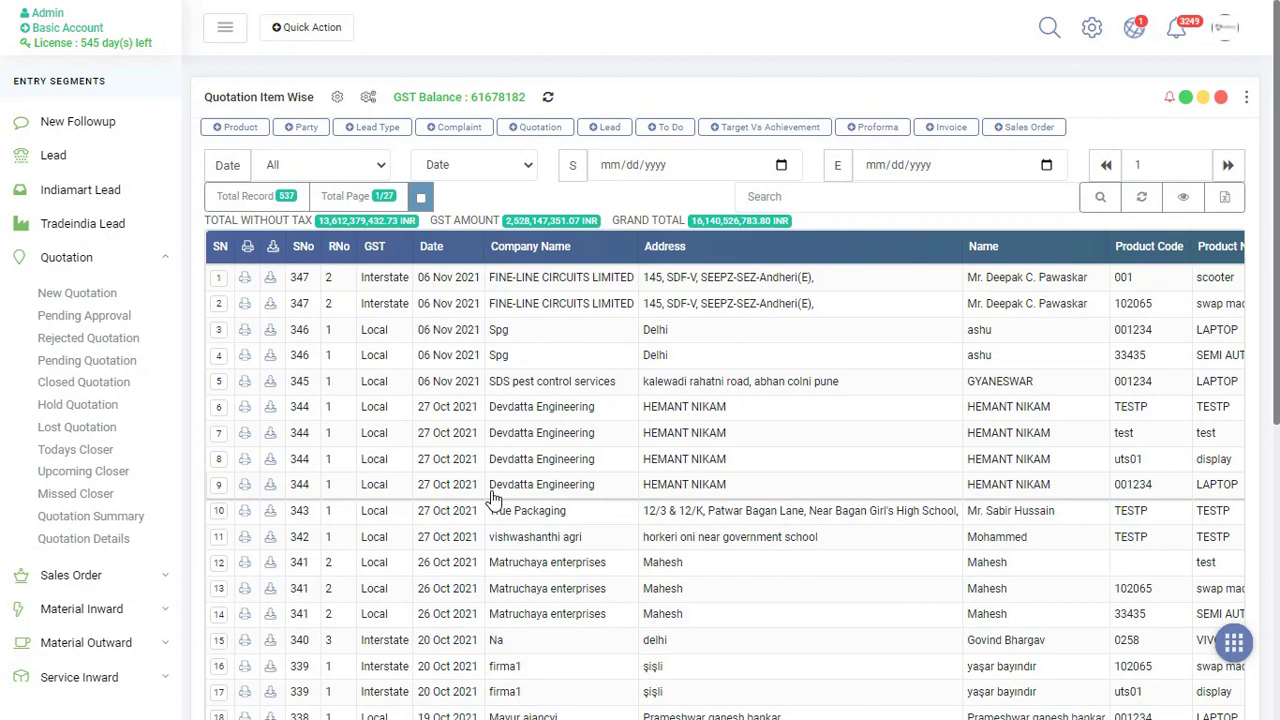
scroll(677, 437, "right", 5)
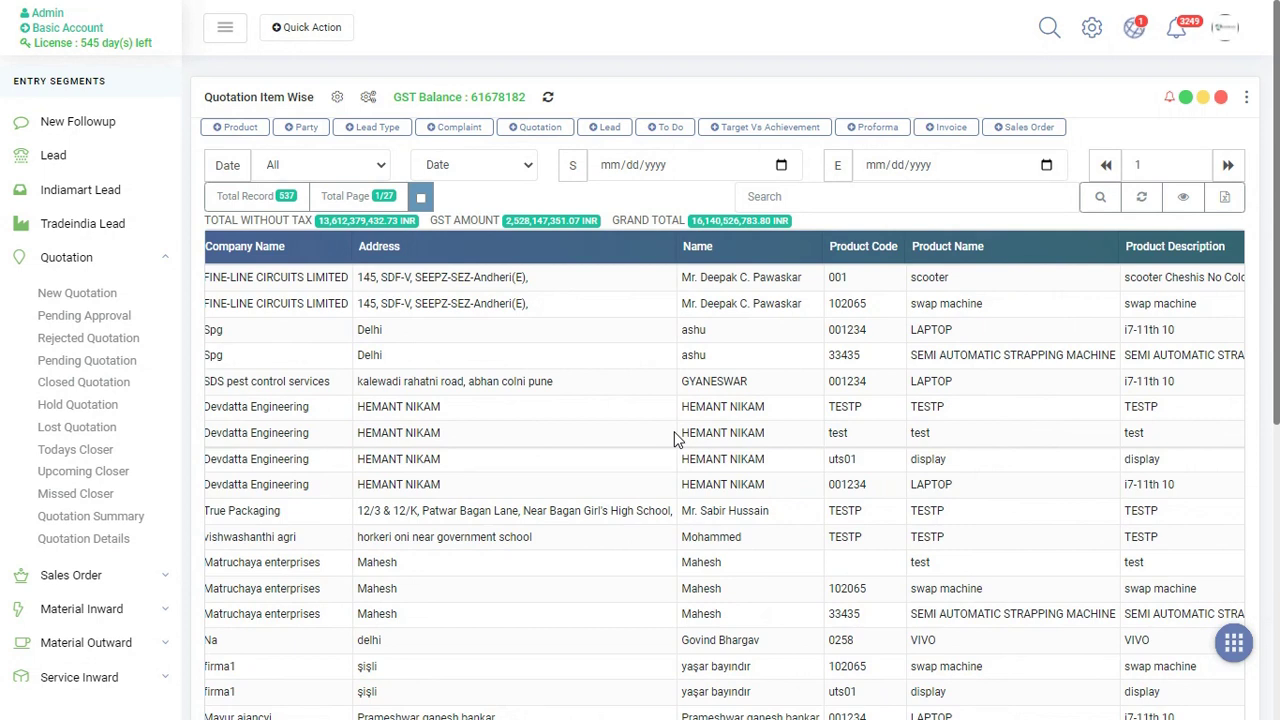
scroll(677, 437, "right", 2)
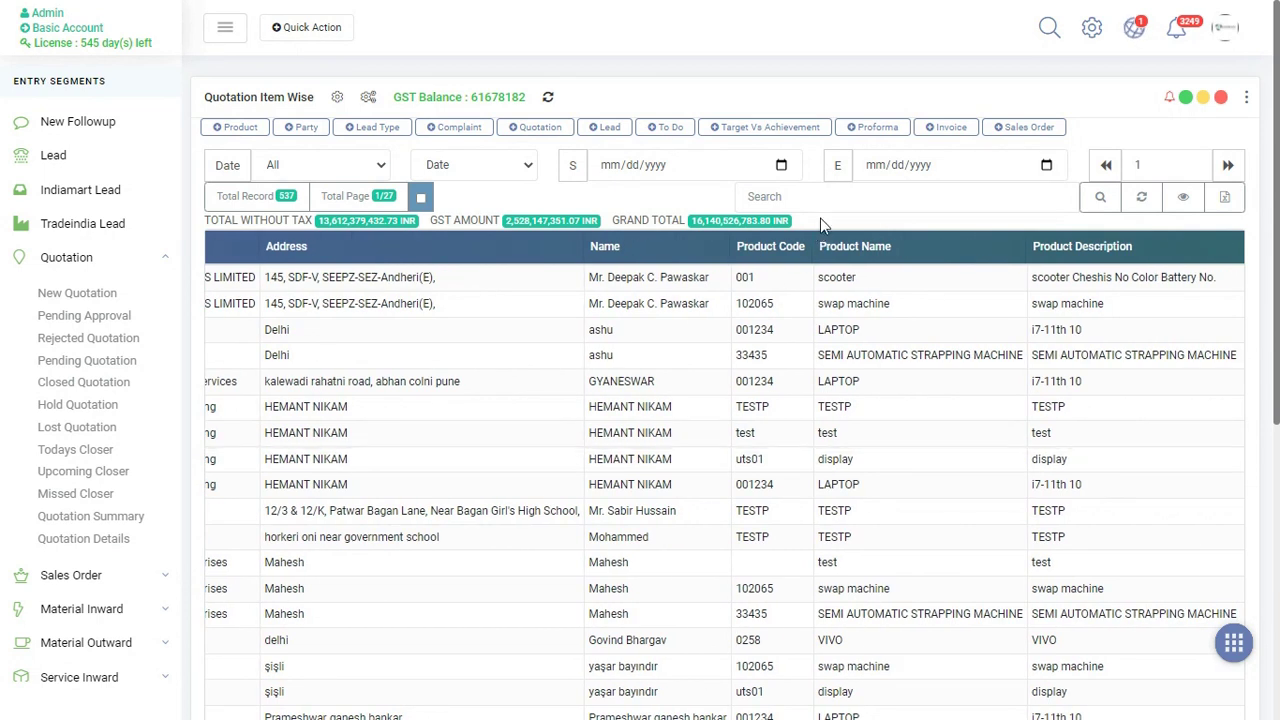
left_click(811, 187)
type("l")
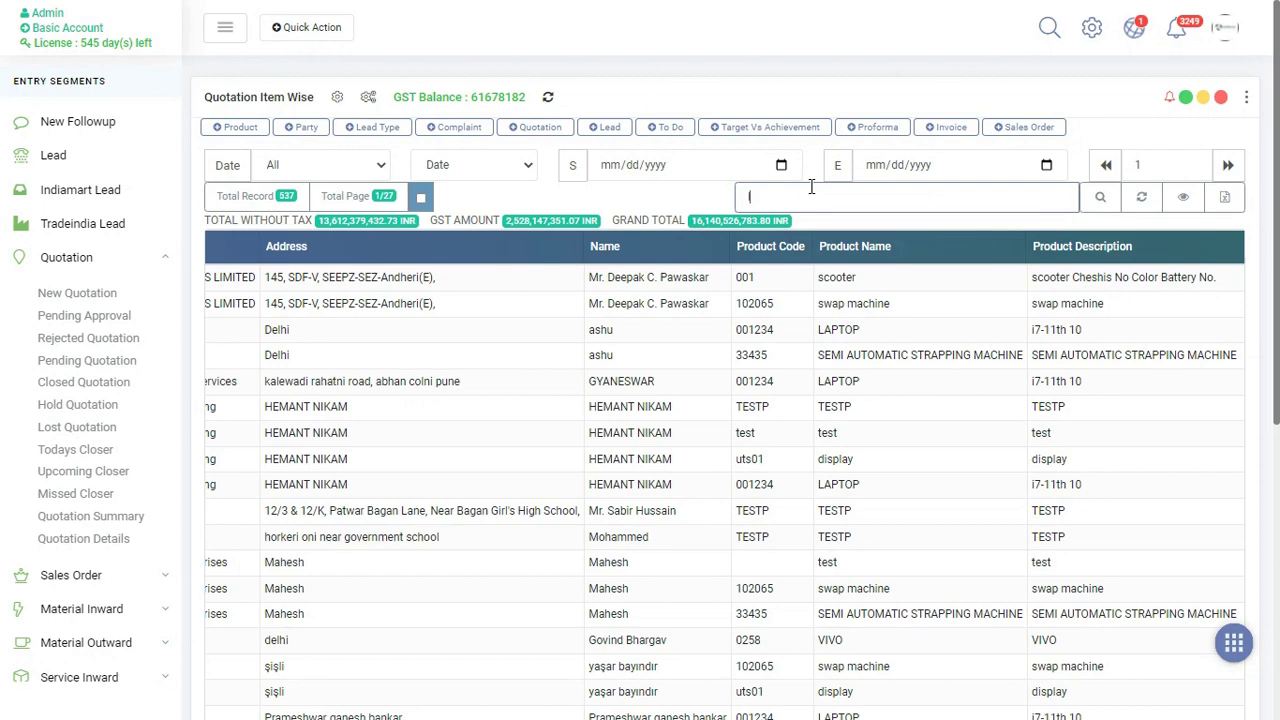
type("aptop")
key("Return")
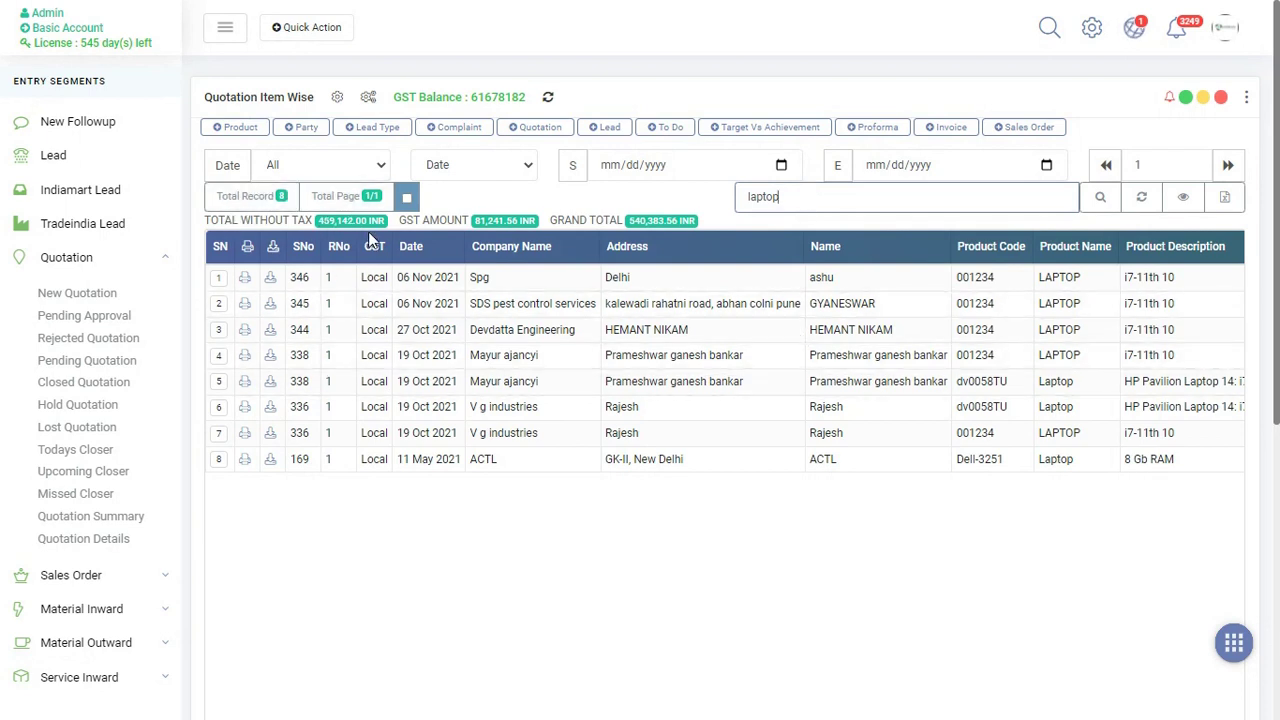
Check the totals of the laptop records and their price, discount, GST and status columns
triple_click(325, 222)
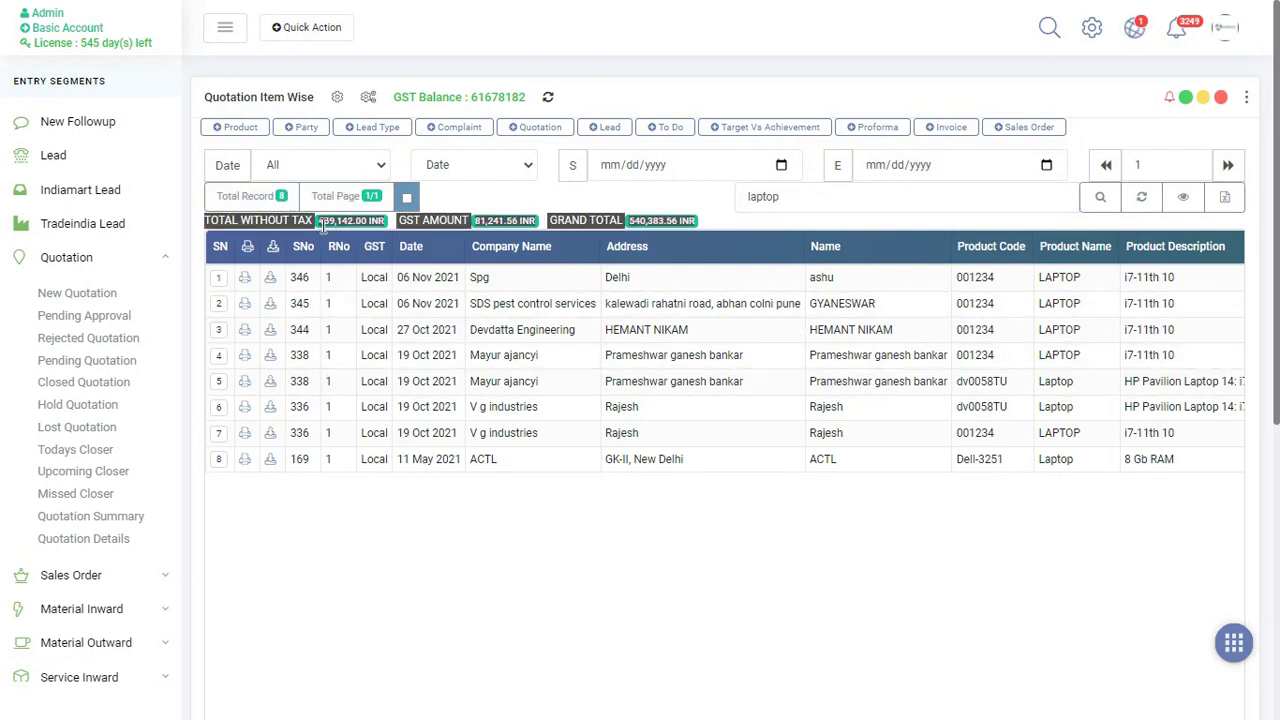
left_click(466, 437)
scroll(825, 450, "right", 5)
scroll(825, 450, "left", 5)
scroll(825, 450, "right", 5)
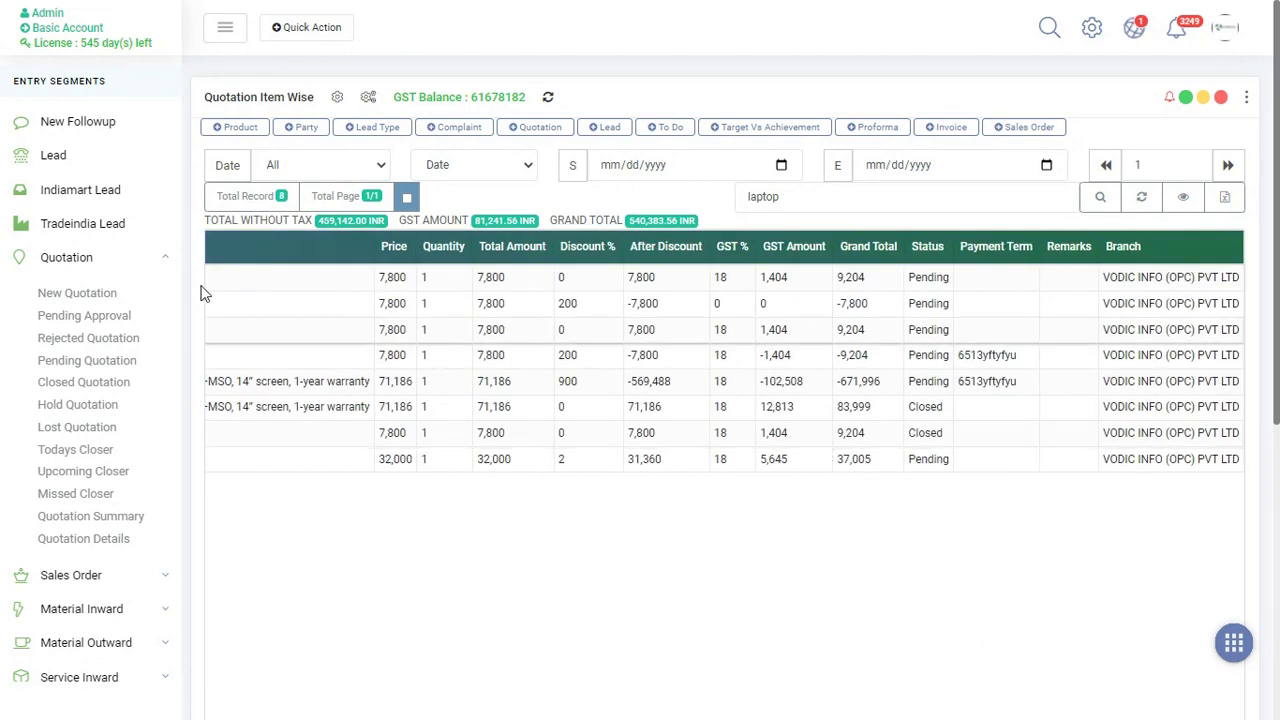
Preview the printout of the Sri Ram Agro Service Centre quotation from the new quotation list, and cancel printing
left_click(127, 295)
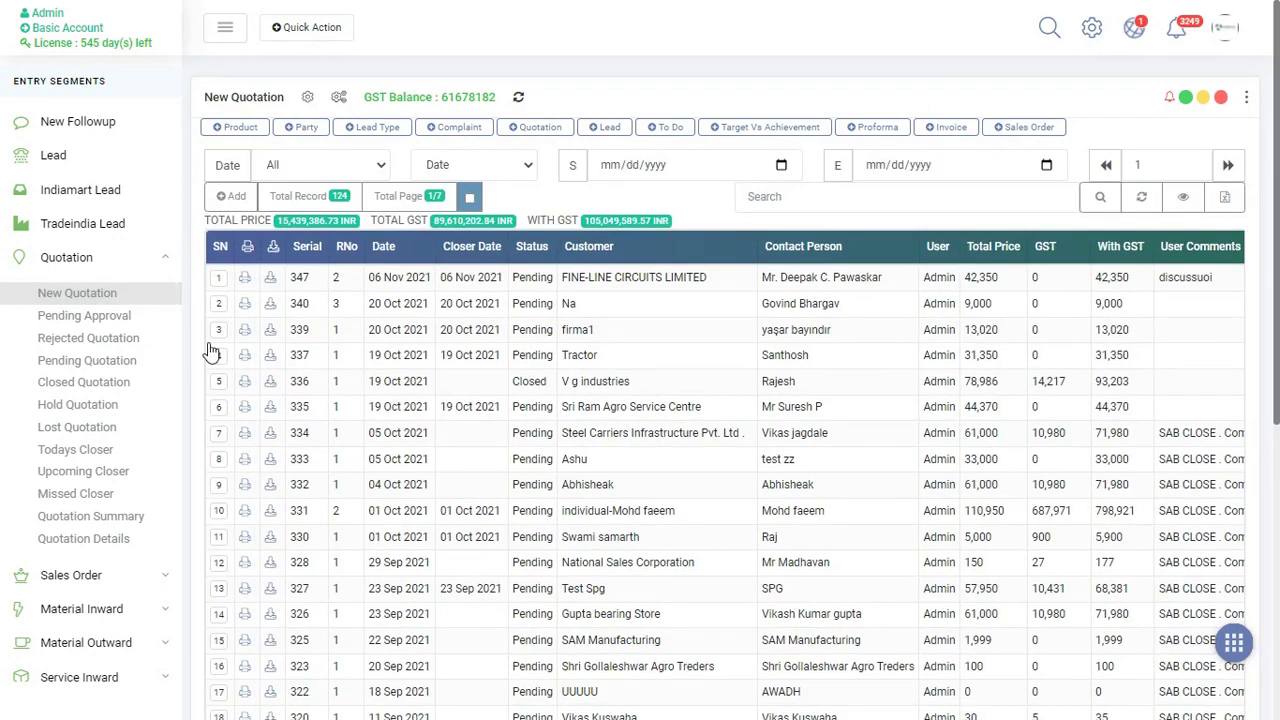
left_click(246, 414)
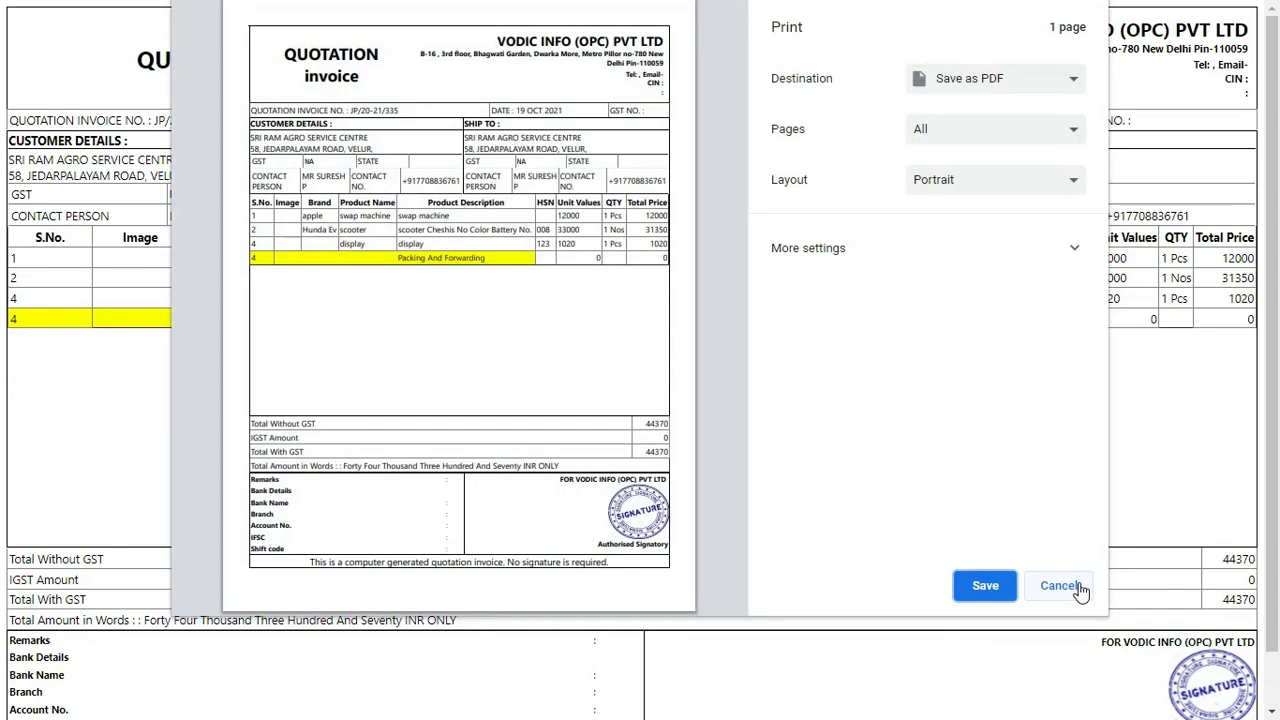
left_click(1080, 589)
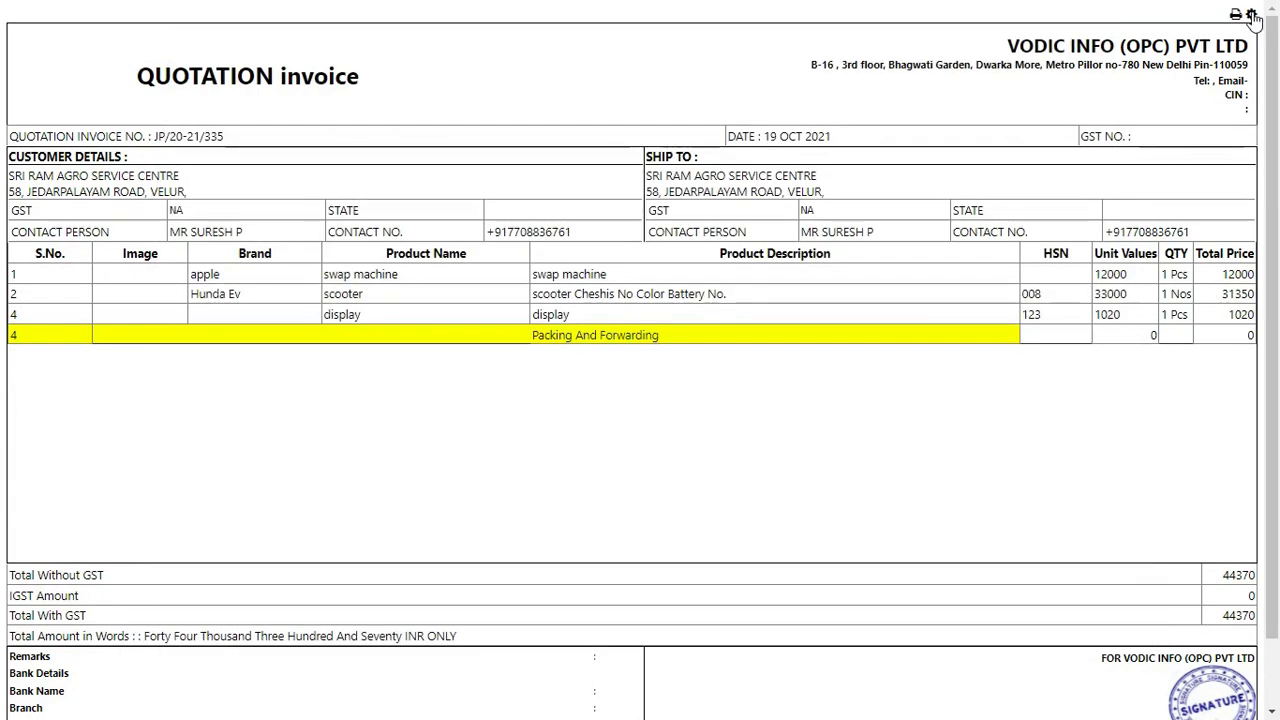
Look through the available themes for the quotation printout and apply the Default theme
left_click(1252, 15)
left_click(1190, 66)
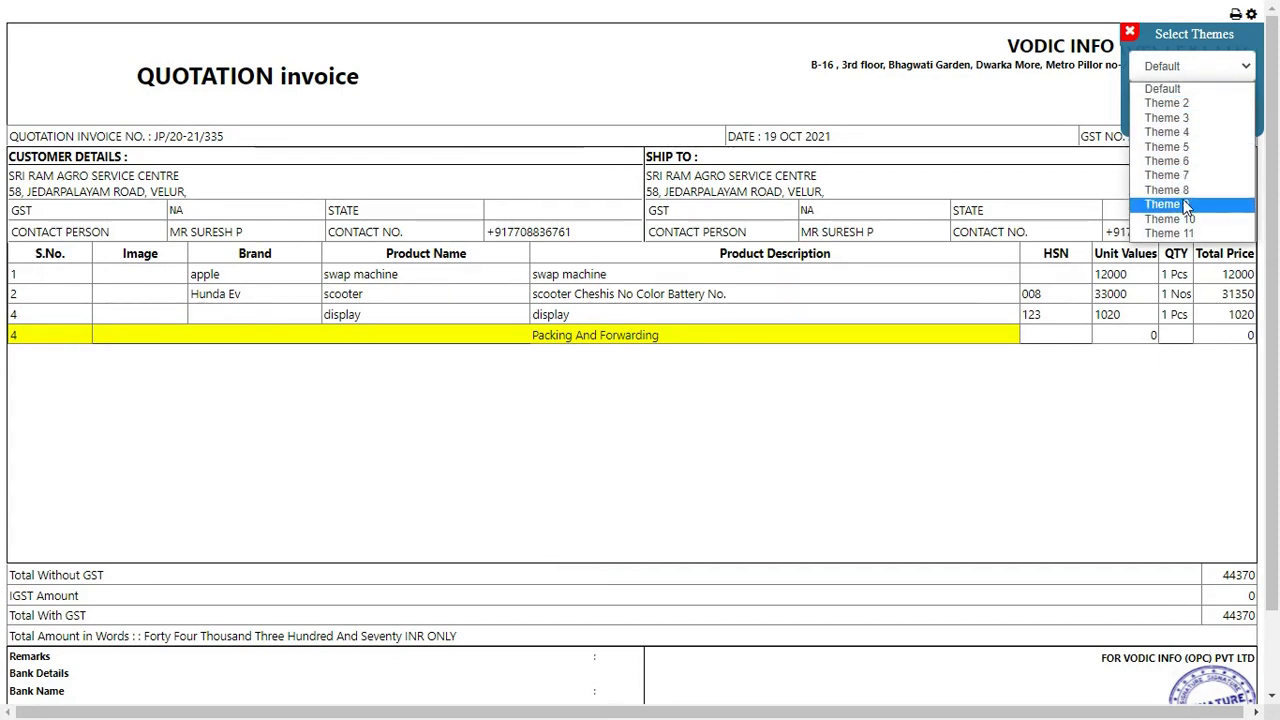
left_click(1085, 92)
left_click(1221, 106)
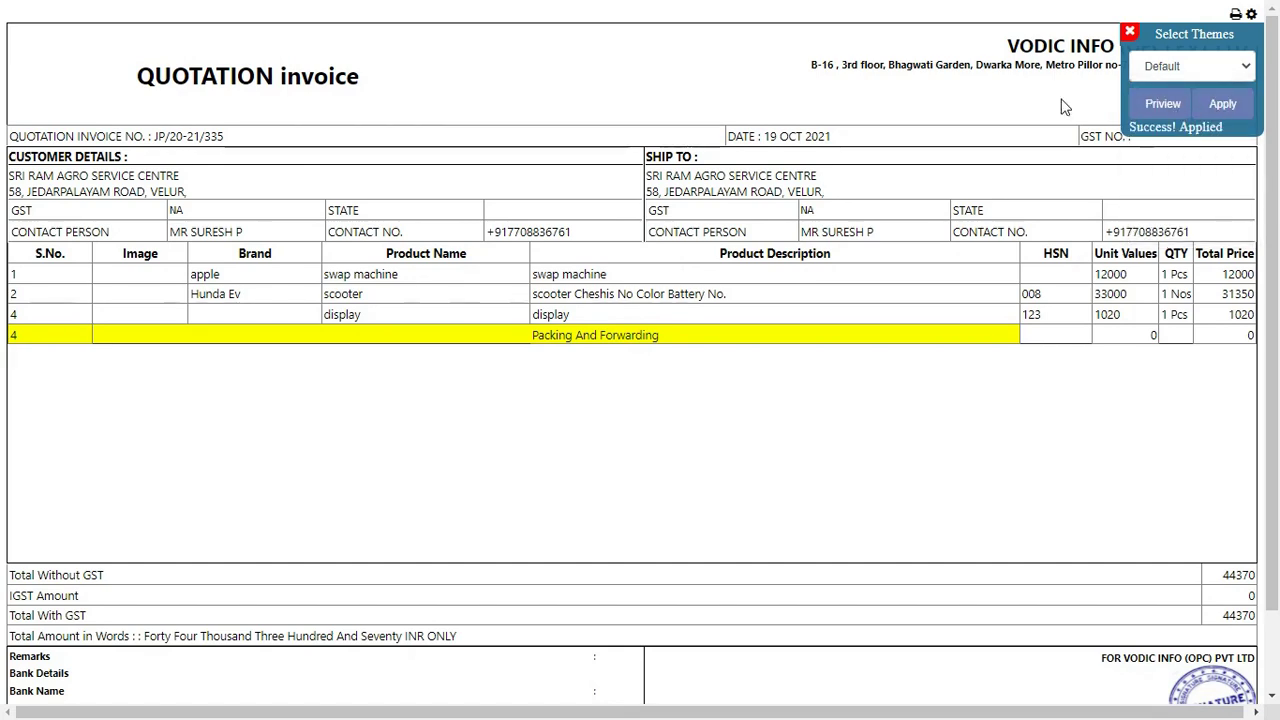
Return to the new quotation list in full screen, download customer Na's quotation as a PDF, and dismiss the download notice
left_click(645, 62)
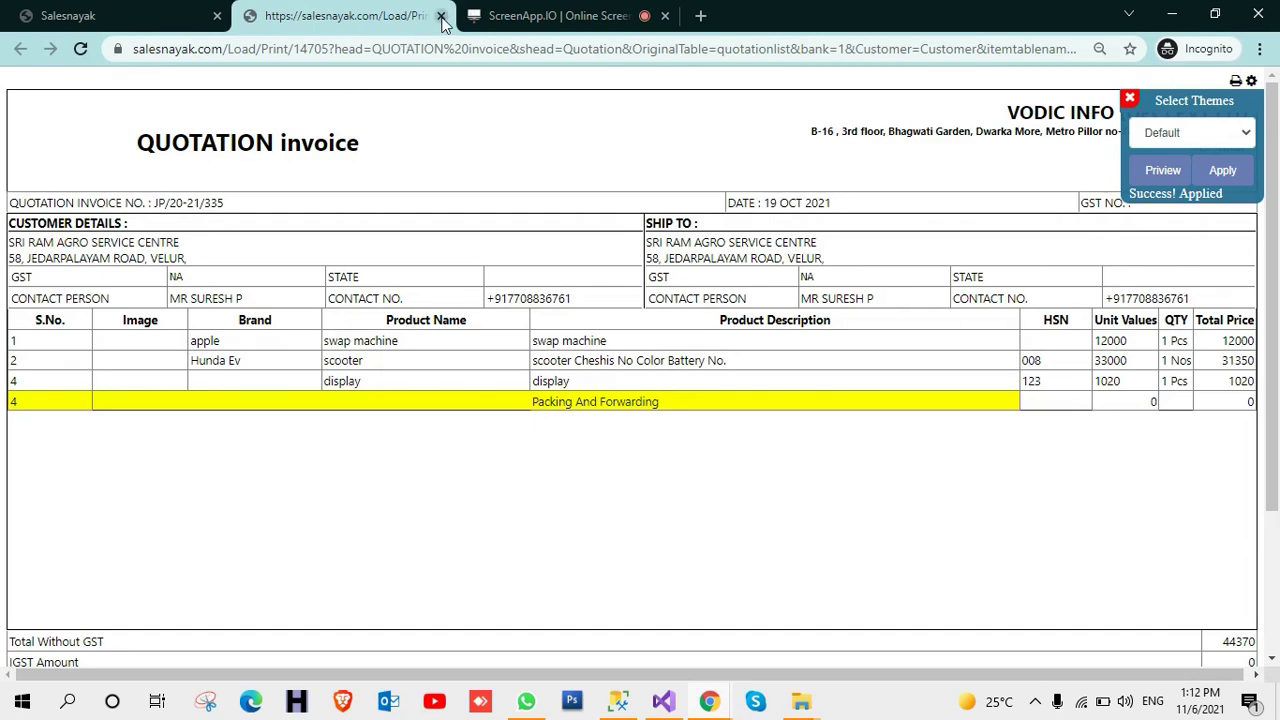
left_click(152, 12)
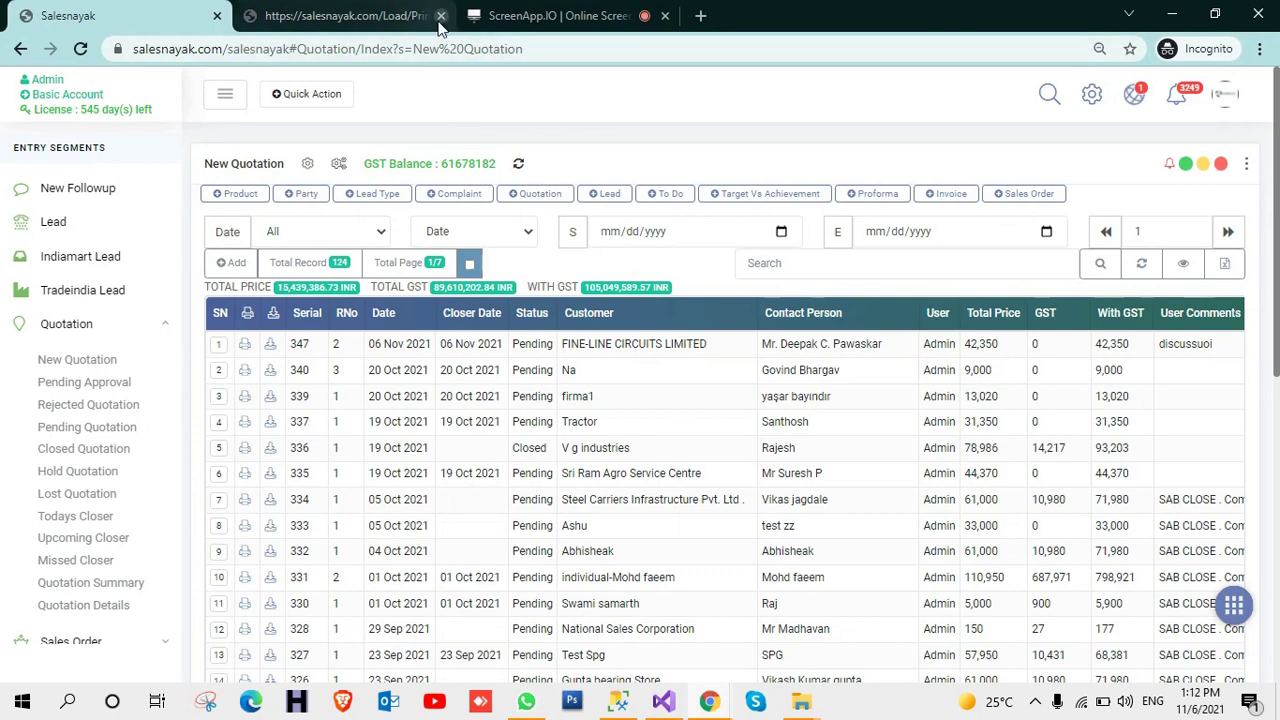
key("F11")
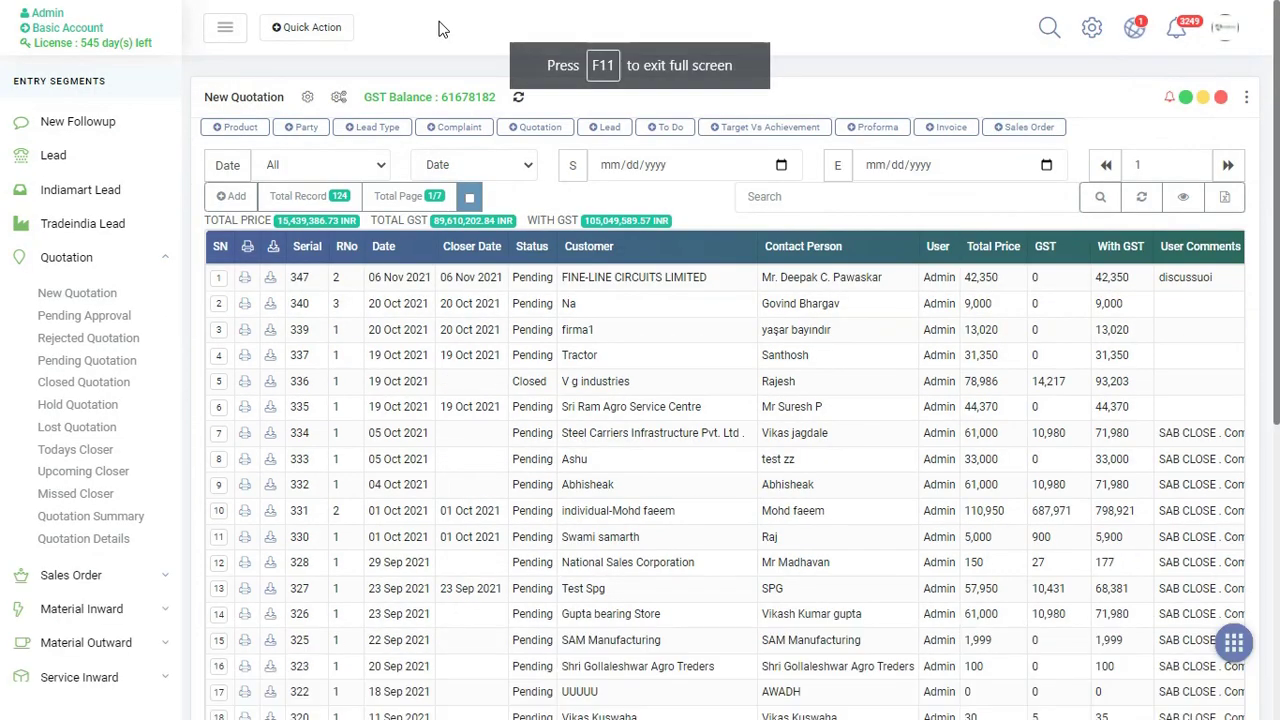
left_click(271, 306)
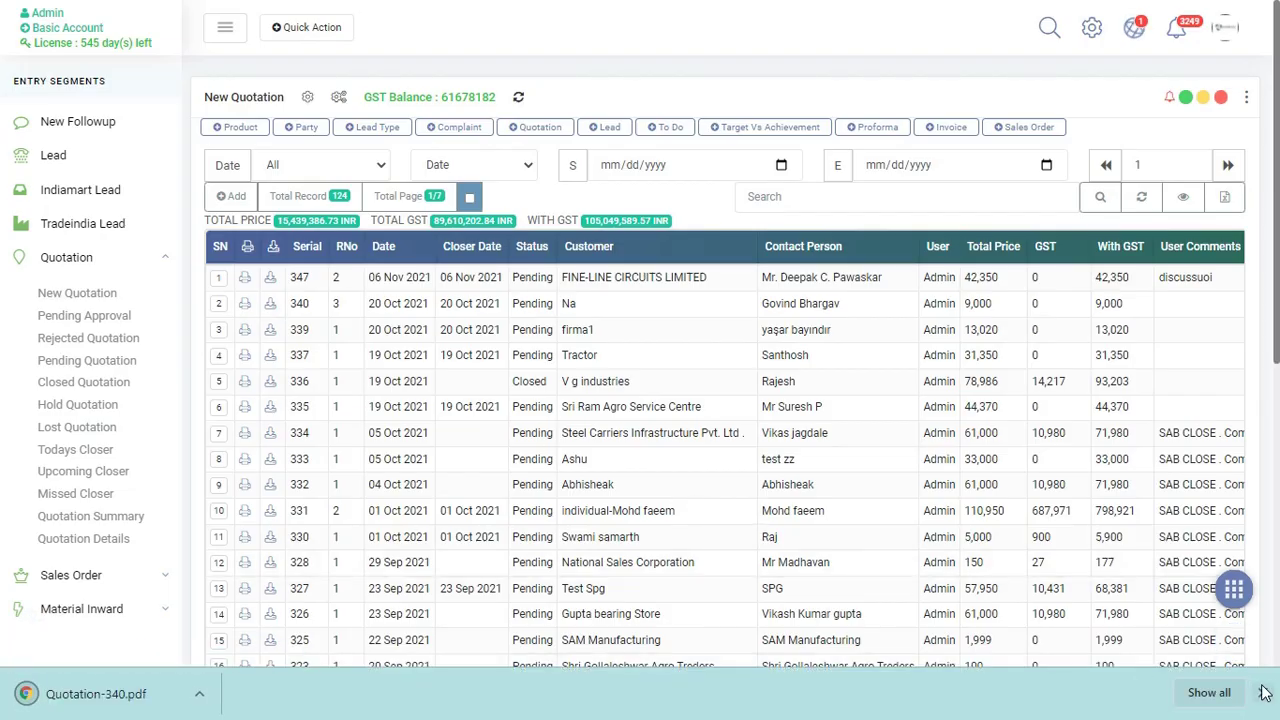
left_click(1264, 693)
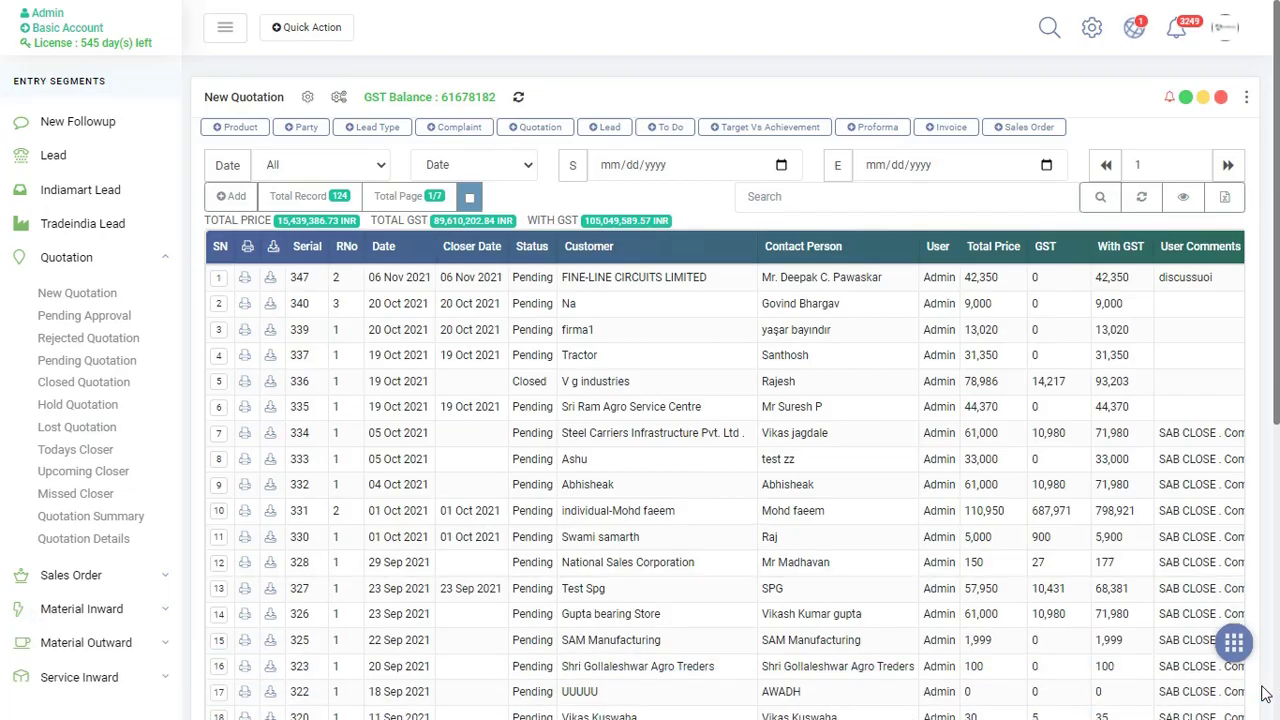